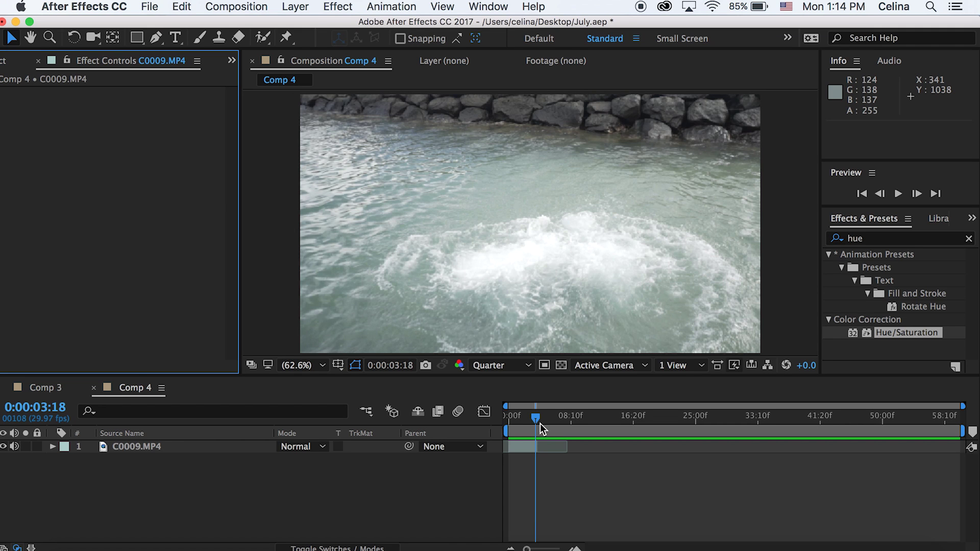
# Step: Play back the cliff-jump composition and scrub to the splash moment
pyautogui.moveTo(536, 424); pyautogui.dragTo(506, 443)
pyautogui.press('space')
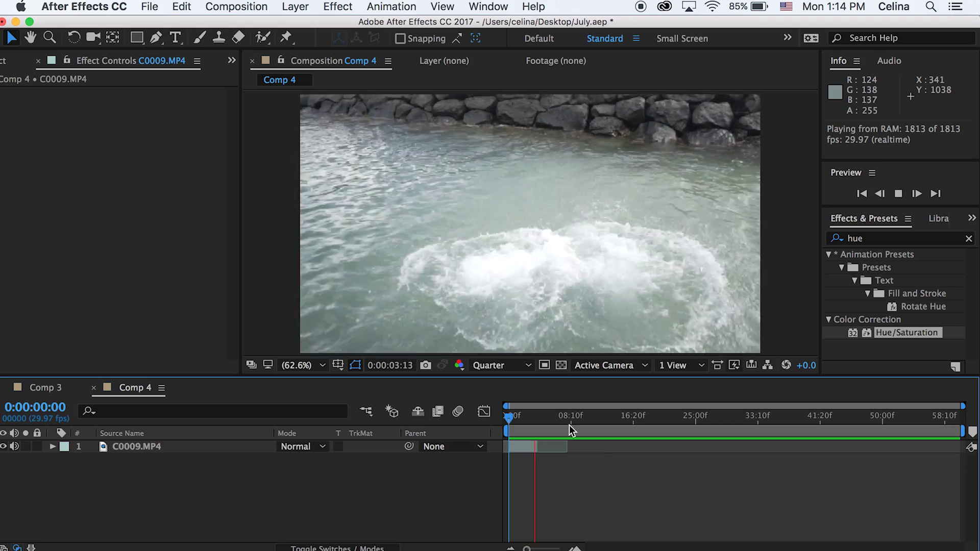
pyautogui.click(524, 417)
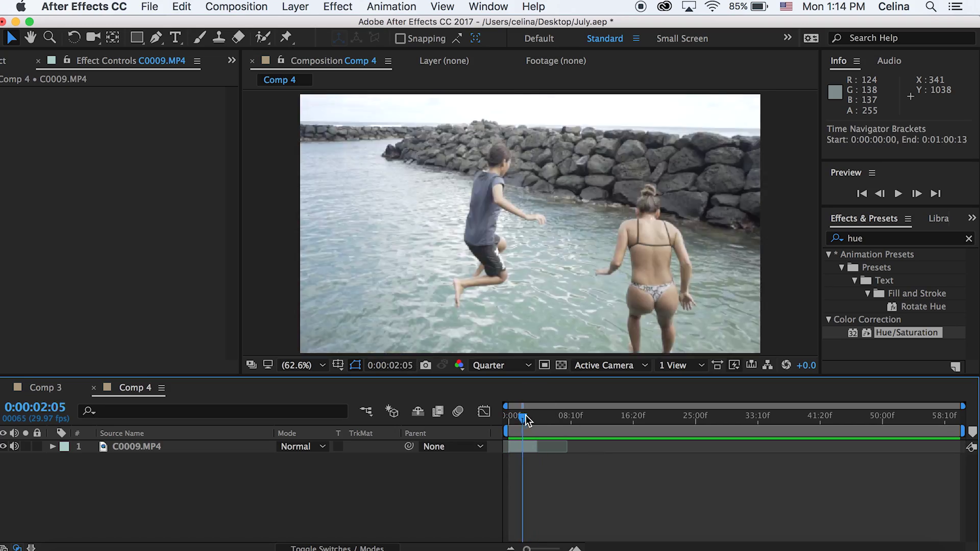
pyautogui.moveTo(525, 417); pyautogui.dragTo(532, 417)
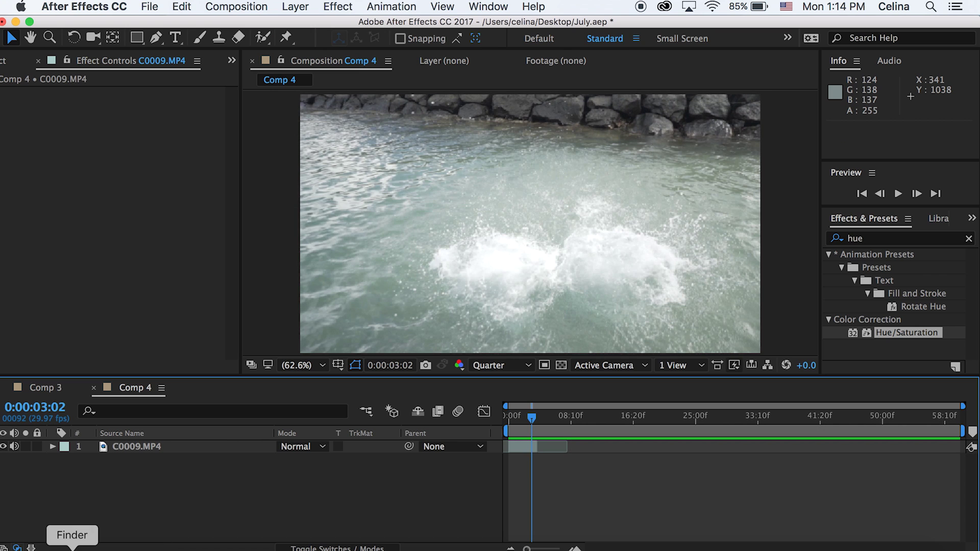
# Step: Browse the burst overlay clips in Finder and bring up the search for 42 on the Untitled drive
pyautogui.click(72, 549)
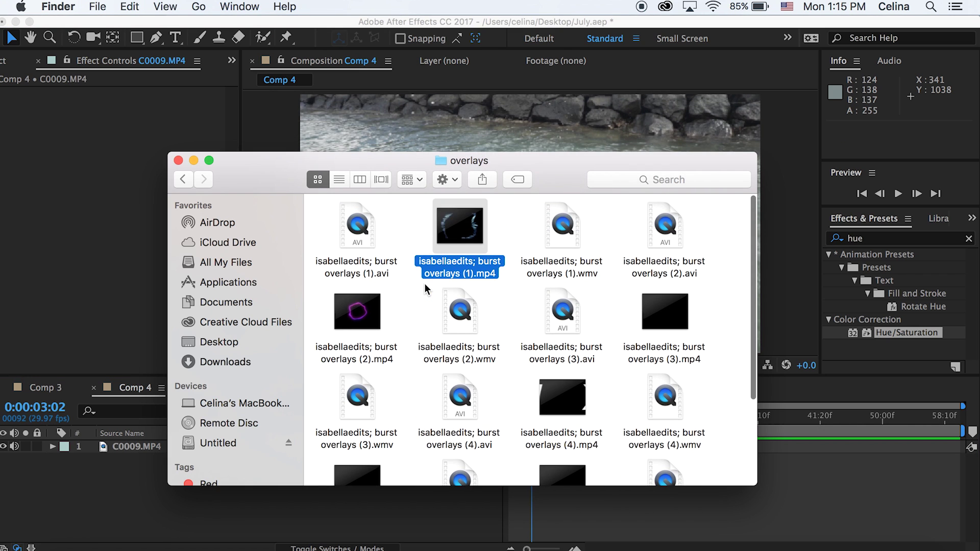
pyautogui.scroll(-5, 424, 283)
pyautogui.click(476, 446)
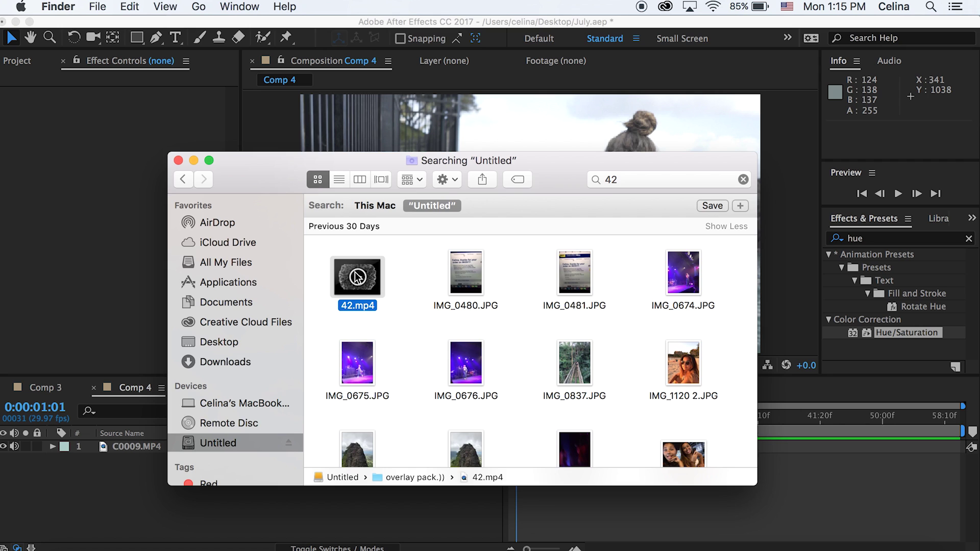
pyautogui.click(550, 491)
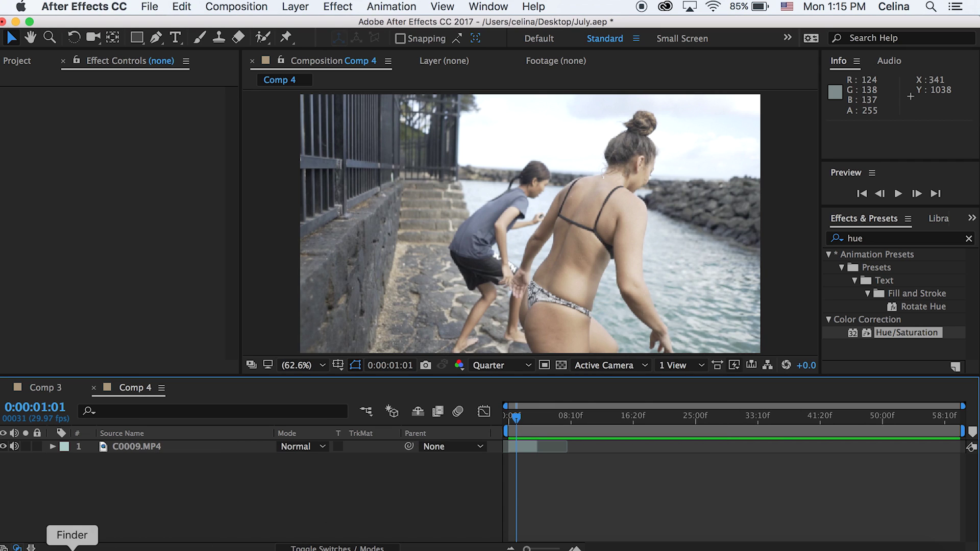
pyautogui.click(72, 549)
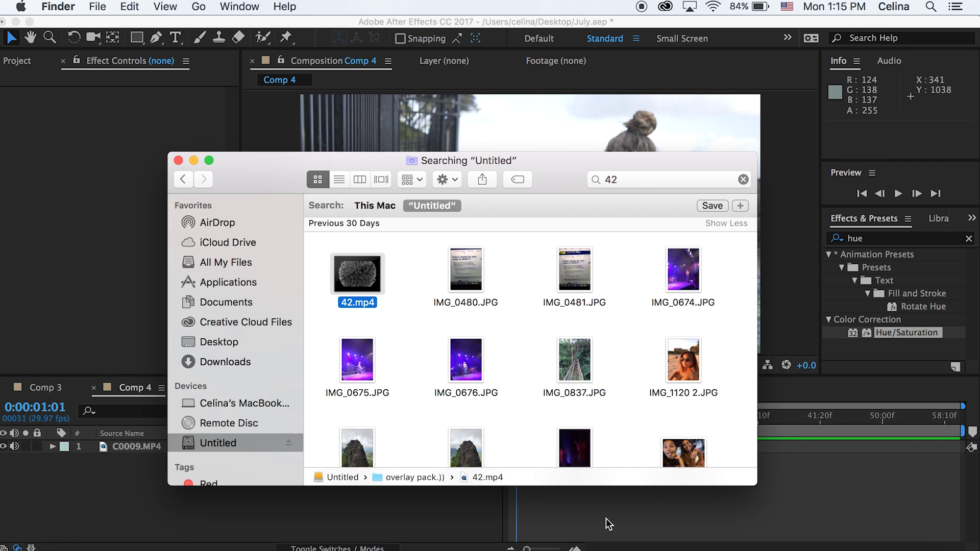
# Step: Add 42.mp4 as a new layer in Comp 4 and preview it over the jump
pyautogui.moveTo(360, 297); pyautogui.dragTo(826, 482)
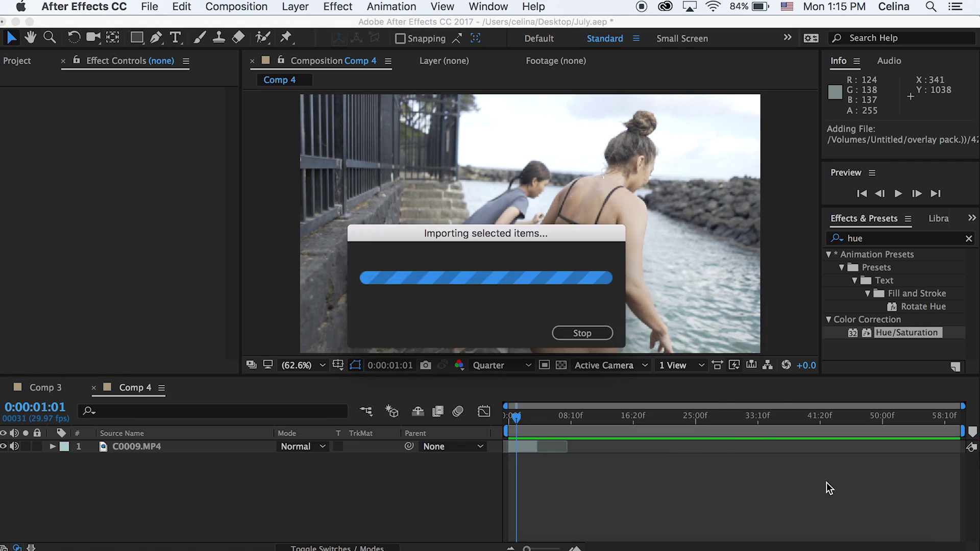
pyautogui.click(503, 422)
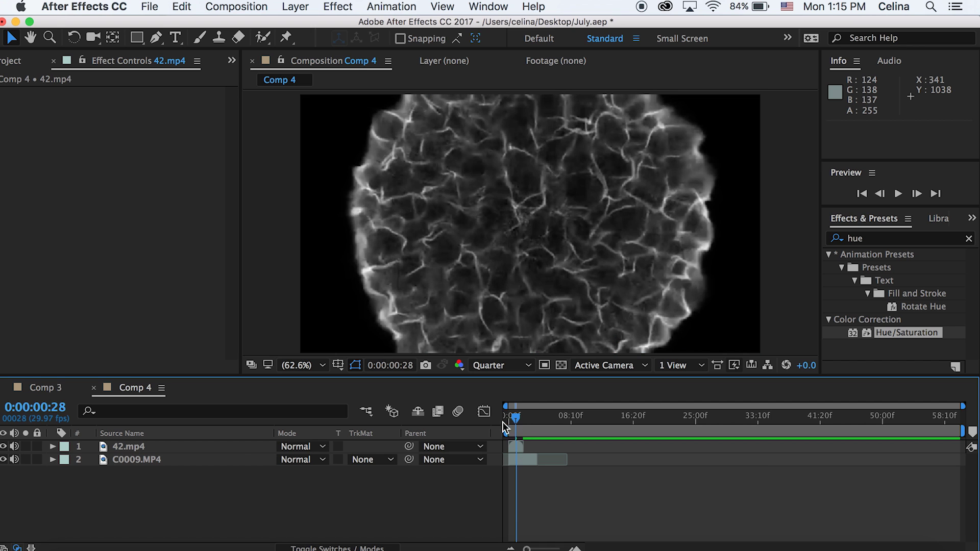
pyautogui.press('space')
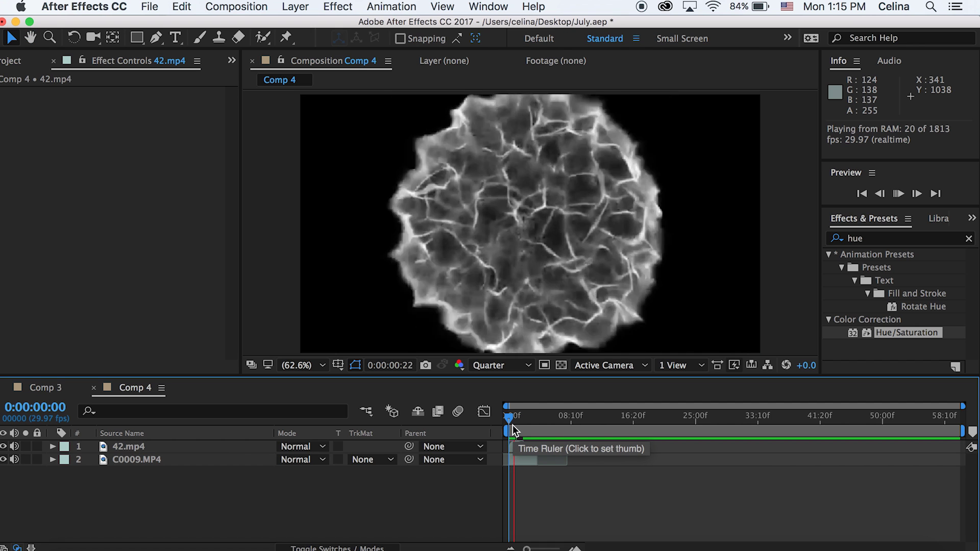
pyautogui.moveTo(513, 426)
pyautogui.mouseDown()
pyautogui.moveTo(530, 445)
pyautogui.moveTo(523, 427)
pyautogui.mouseUp()
pyautogui.press('space')
pyautogui.press('space')
# Step: Mute C0009.MP4's audio, switch preview resolution to Full and back to Quarter, then replay
pyautogui.click(514, 445)
pyautogui.click(15, 460)
pyautogui.click(533, 520)
pyautogui.click(498, 365)
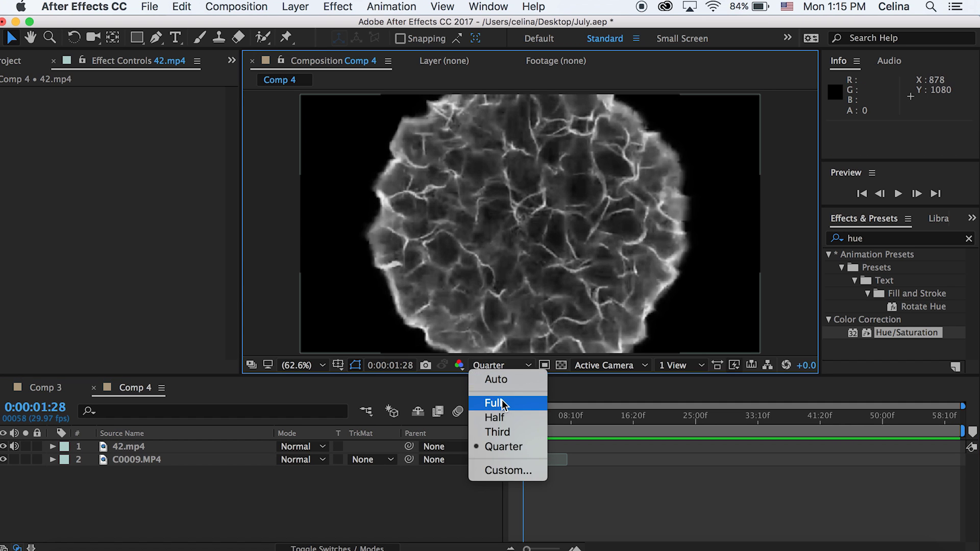
pyautogui.click(488, 403)
pyautogui.click(504, 366)
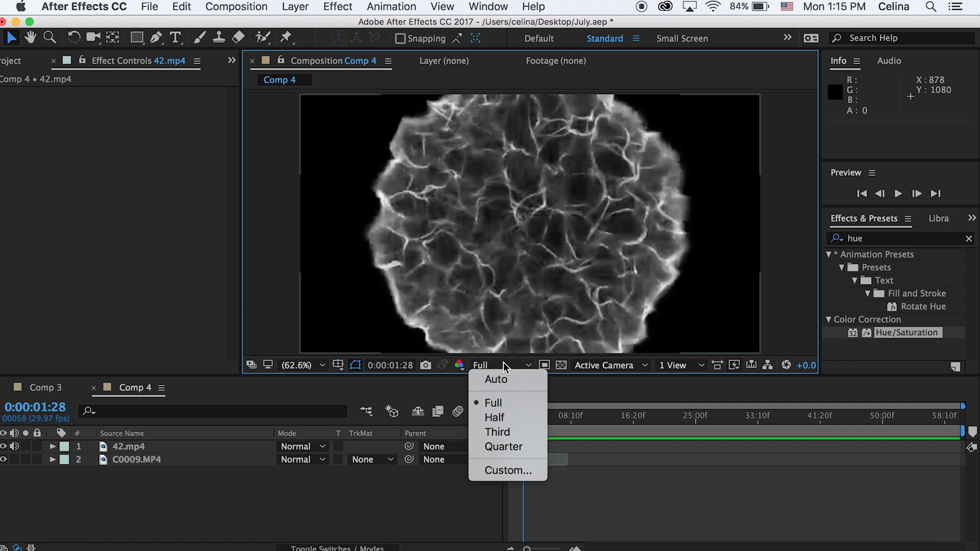
pyautogui.click(500, 447)
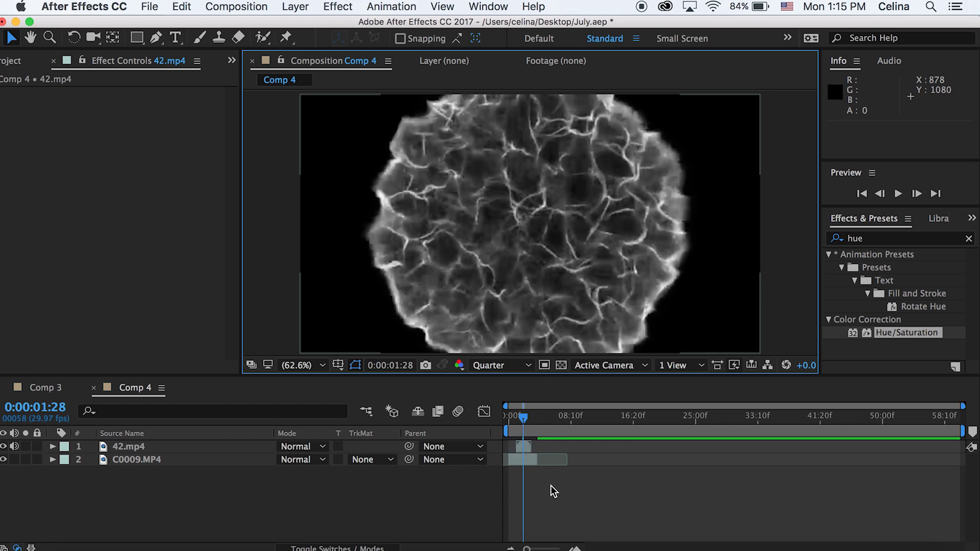
pyautogui.click(515, 426)
pyautogui.press('space')
pyautogui.press('space')
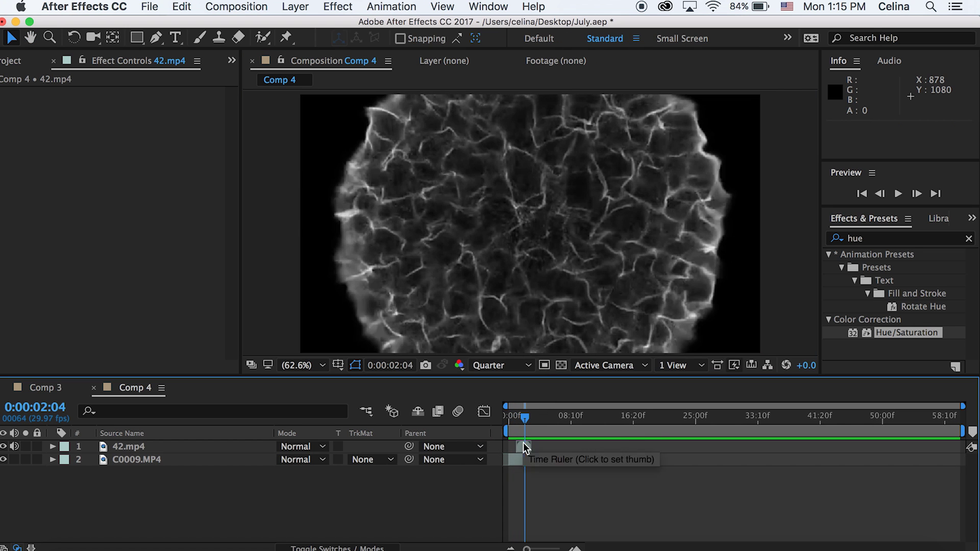
# Step: Set the 42.mp4 layer's blend mode to Add and show the Switches columns
pyautogui.click(370, 447)
pyautogui.click(301, 447)
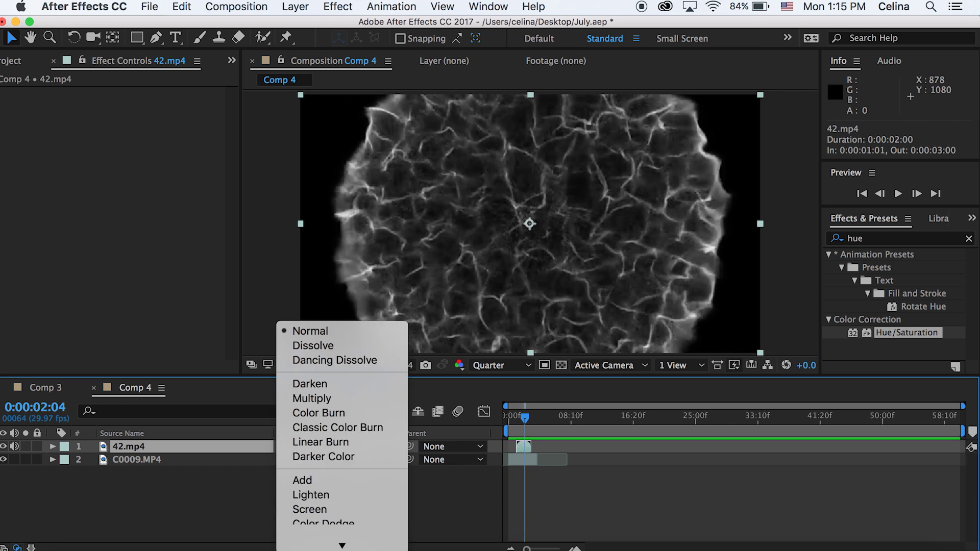
pyautogui.click(312, 469)
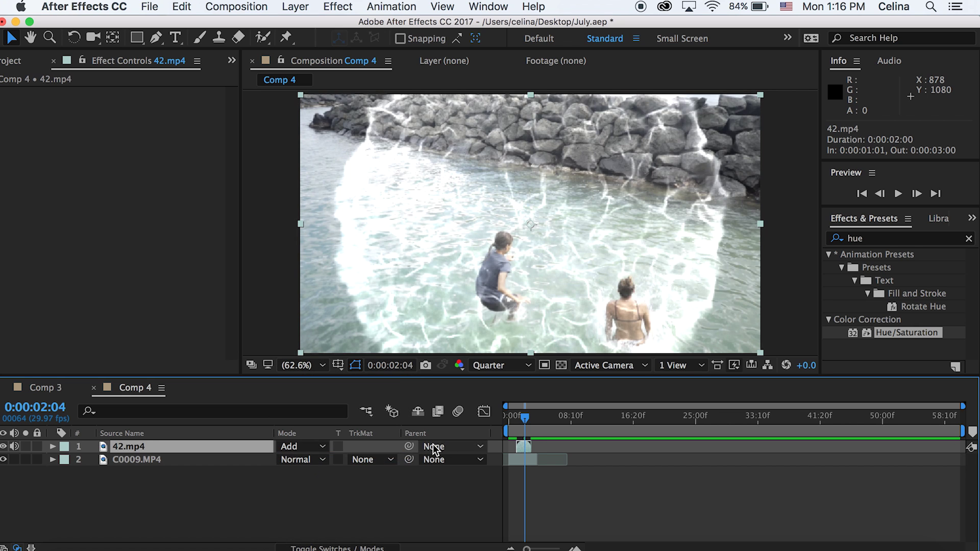
pyautogui.click(498, 459)
pyautogui.press('F4')
# Step: Make 42.mp4 a 3D layer, add a 35mm Camera 1, and scrub back to 1:14
pyautogui.click(362, 460)
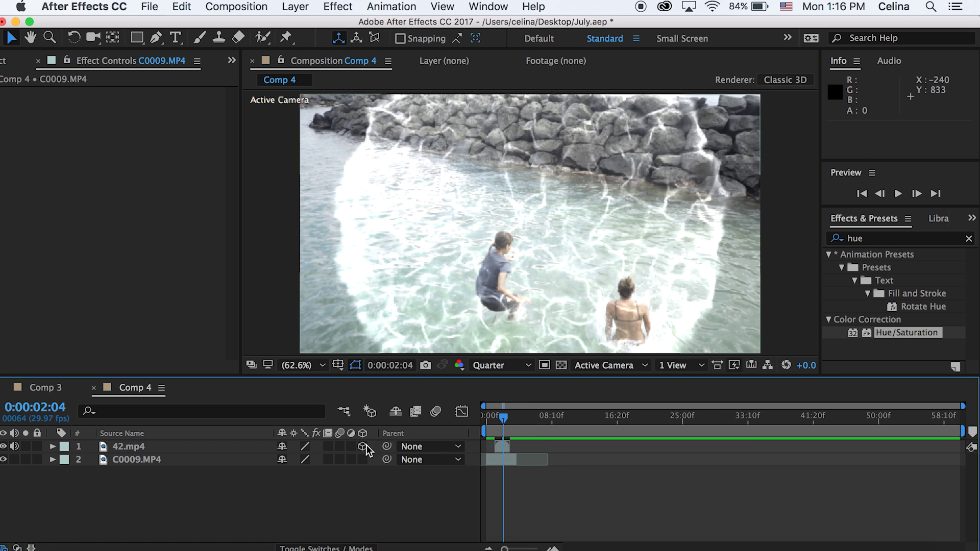
pyautogui.click(296, 6)
pyautogui.moveTo(306, 24)
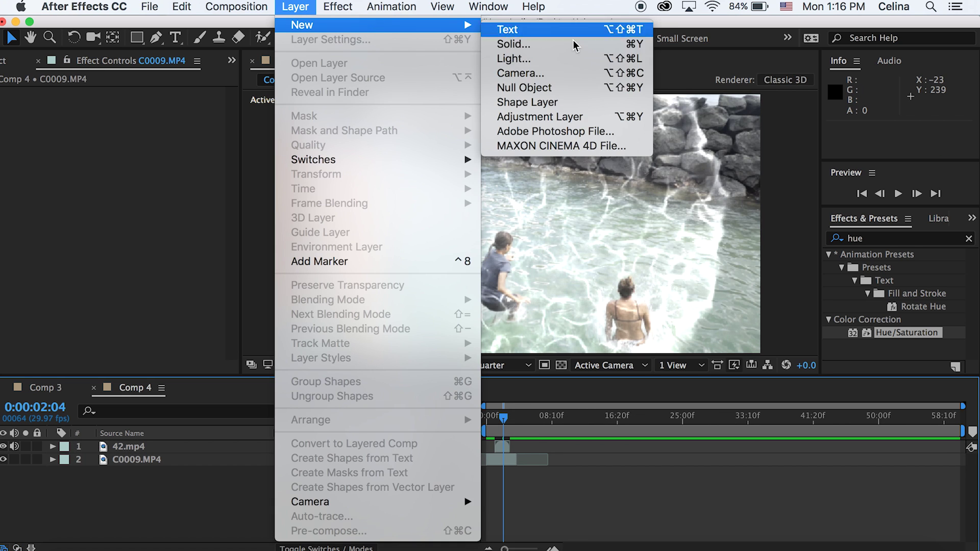
pyautogui.click(569, 73)
pyautogui.click(725, 437)
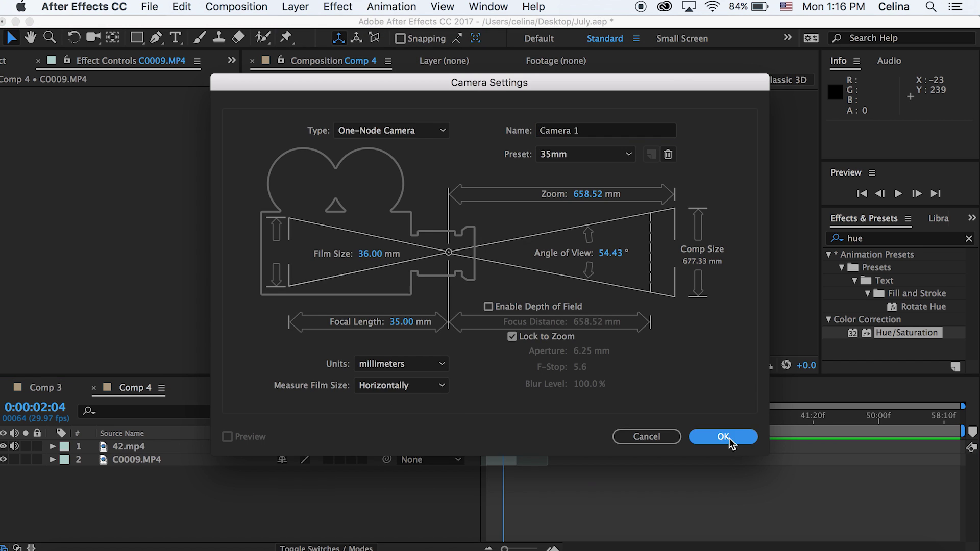
pyautogui.click(499, 424)
pyautogui.moveTo(501, 428); pyautogui.dragTo(498, 423)
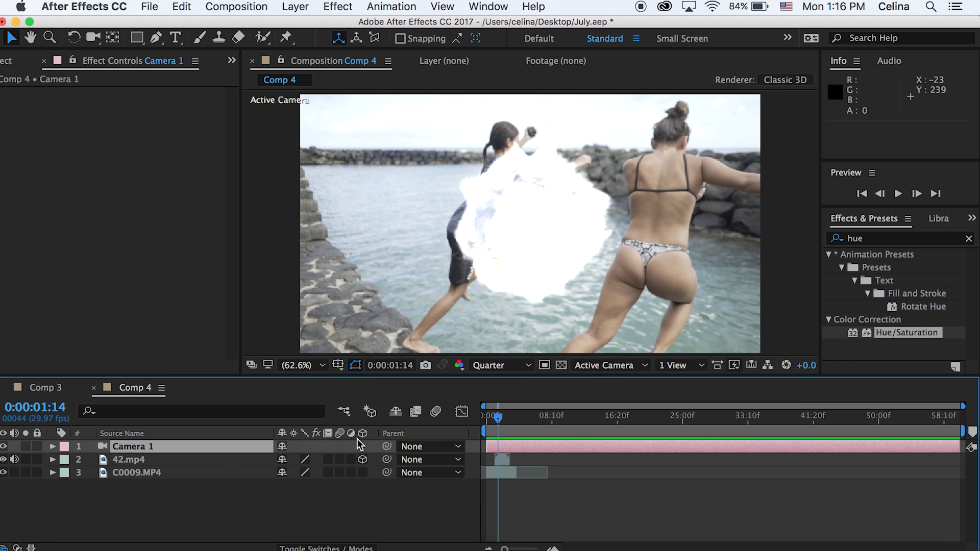
# Step: Scale the 42.mp4 burst to 42% and move it down-right over the splash at 2:07
pyautogui.click(173, 459)
pyautogui.press('s')
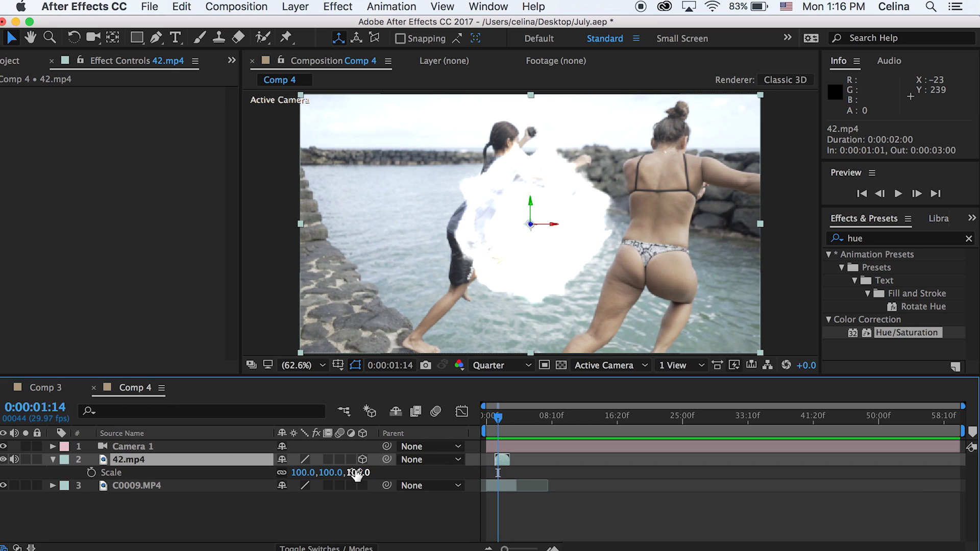
pyautogui.moveTo(356, 473); pyautogui.dragTo(327, 473)
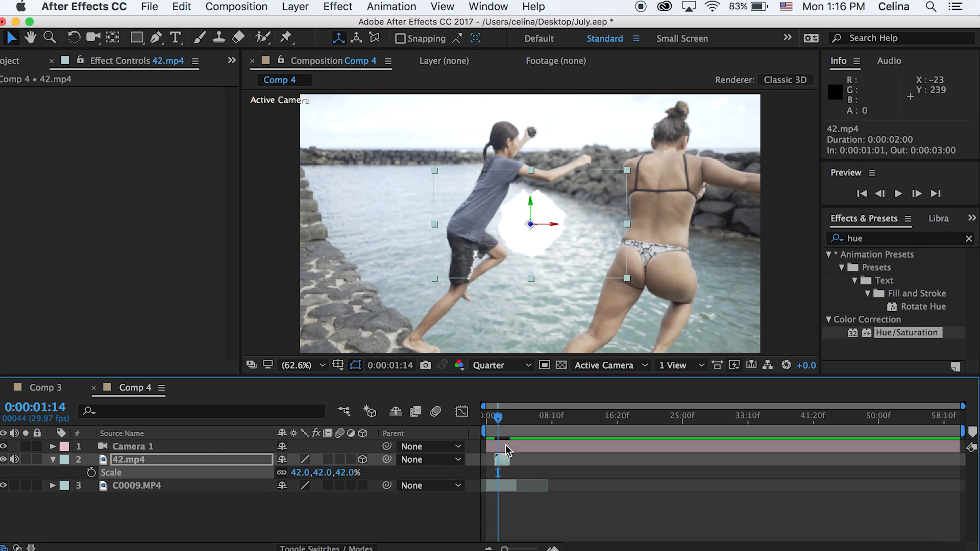
pyautogui.moveTo(503, 429); pyautogui.dragTo(510, 429)
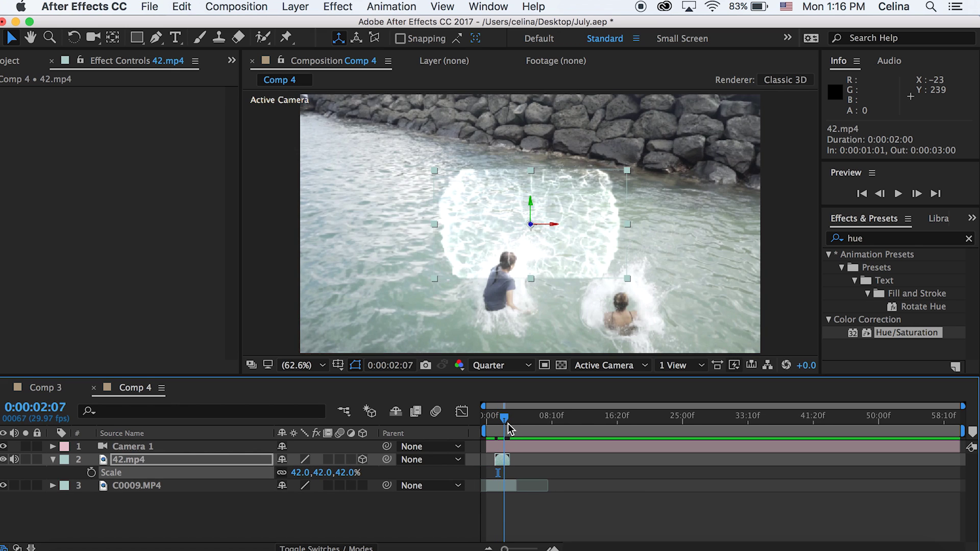
pyautogui.moveTo(600, 196); pyautogui.dragTo(646, 296)
# Step: Shift the burst slightly later in time and preview the burst moment
pyautogui.moveTo(500, 460)
pyautogui.mouseDown()
pyautogui.moveTo(502, 428)
pyautogui.moveTo(506, 459)
pyautogui.moveTo(517, 462)
pyautogui.mouseUp()
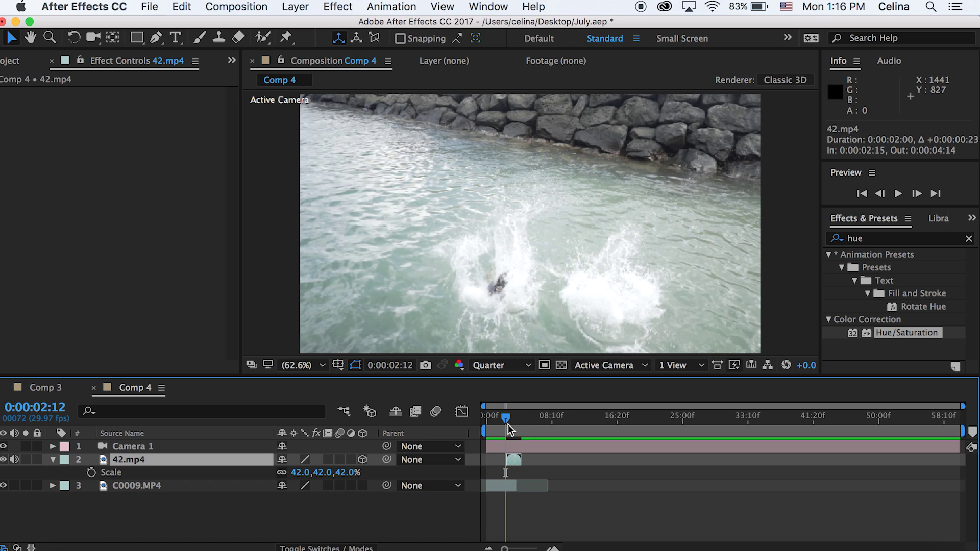
pyautogui.moveTo(508, 429); pyautogui.dragTo(503, 431)
pyautogui.press('space')
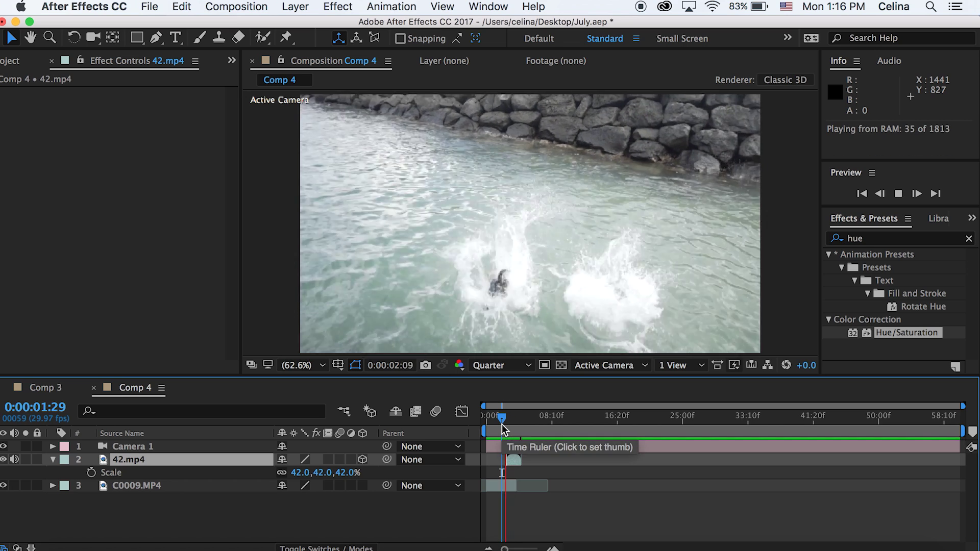
pyautogui.click(510, 461)
# Step: Slide the burst three frames earlier, nudge it up-left over the splash, and preview from 2:07
pyautogui.click(513, 461)
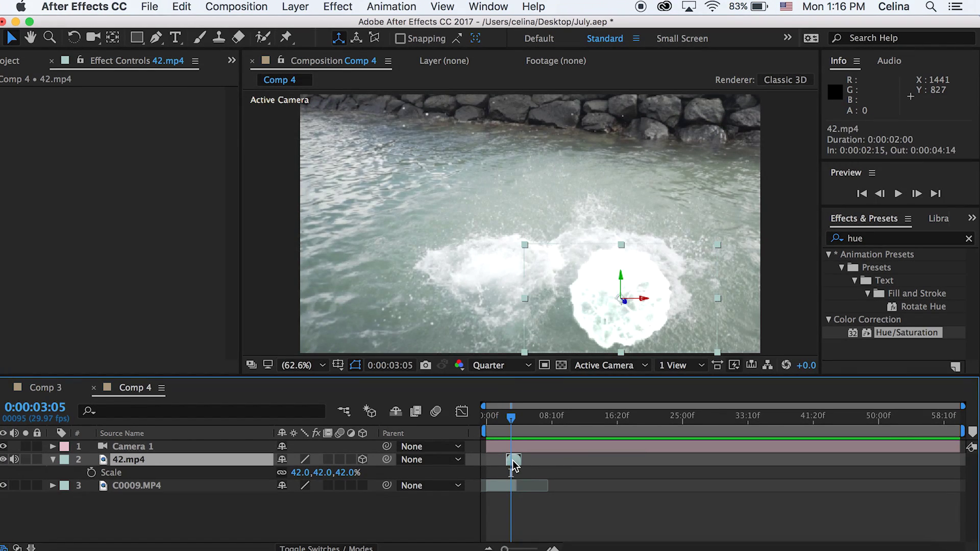
pyautogui.moveTo(513, 465); pyautogui.dragTo(512, 460)
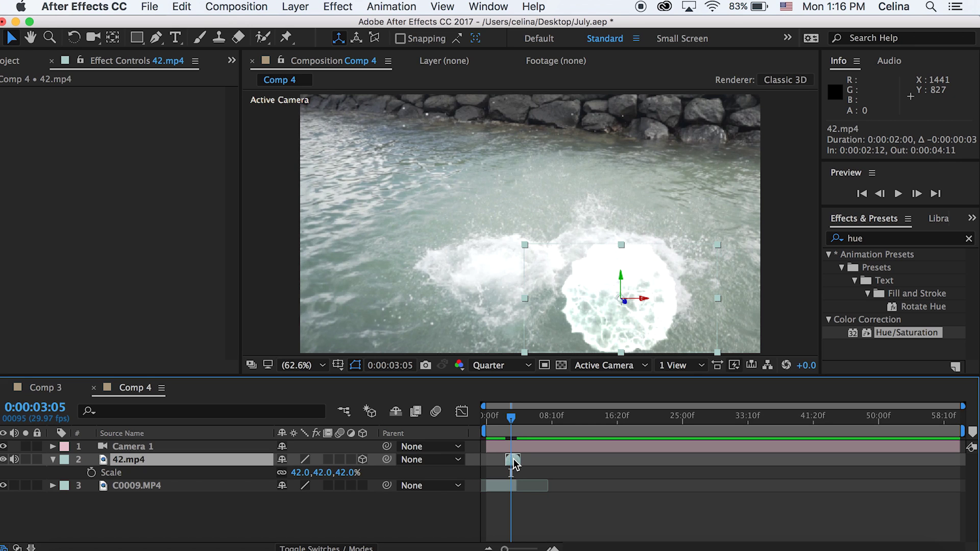
pyautogui.click(506, 433)
pyautogui.press('space')
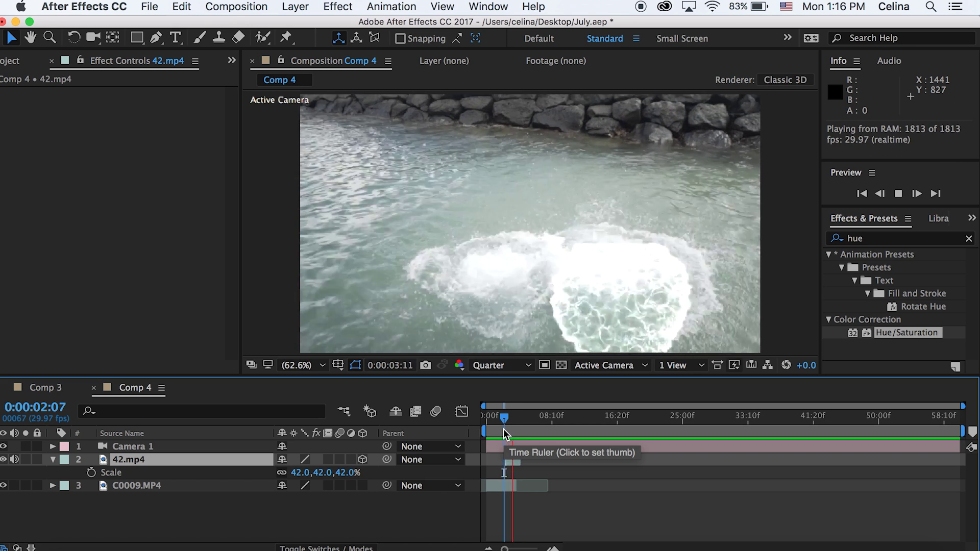
pyautogui.moveTo(646, 288); pyautogui.dragTo(644, 261)
pyautogui.moveTo(509, 425); pyautogui.dragTo(511, 428)
pyautogui.press('space')
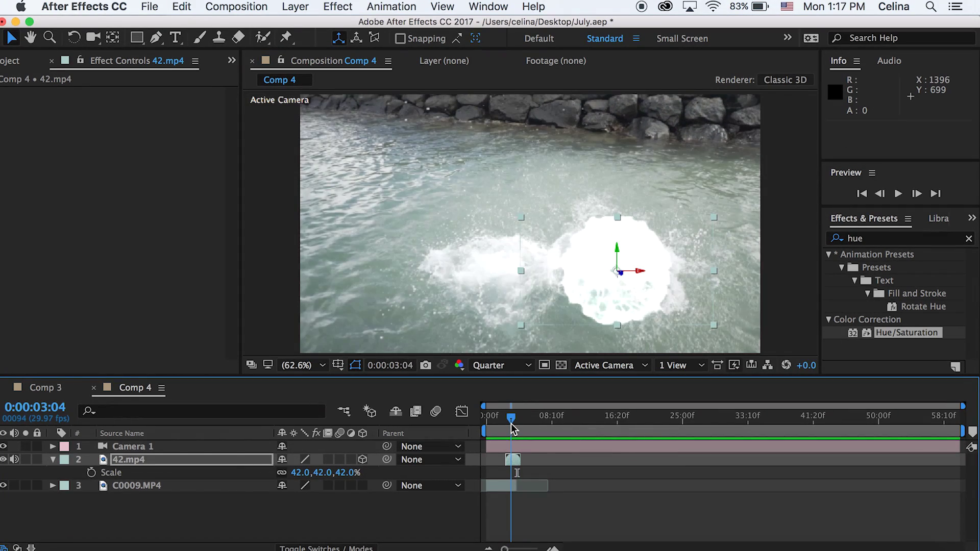
# Step: Time-stretch the 42.mp4 layer with a 50% stretch factor
pyautogui.rightClick(511, 459)
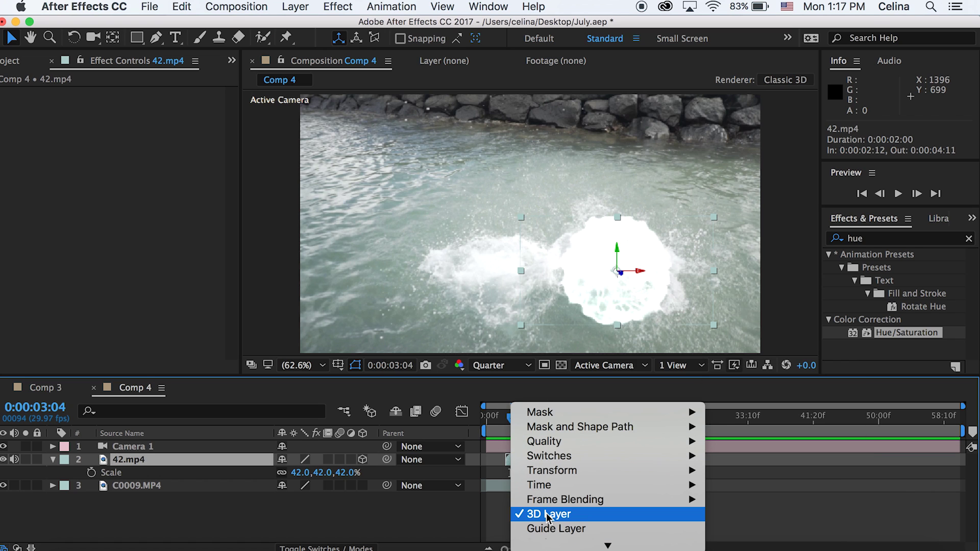
pyautogui.moveTo(547, 485)
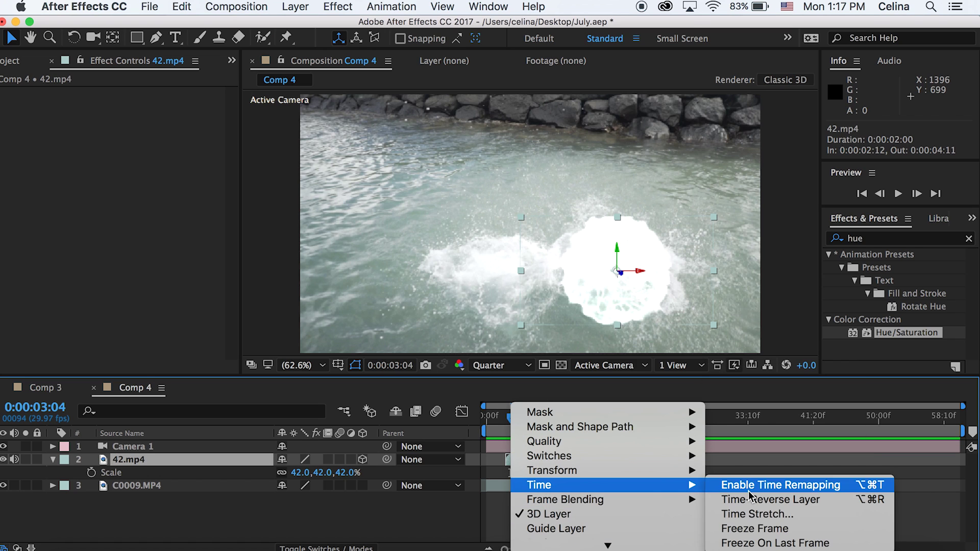
pyautogui.click(734, 520)
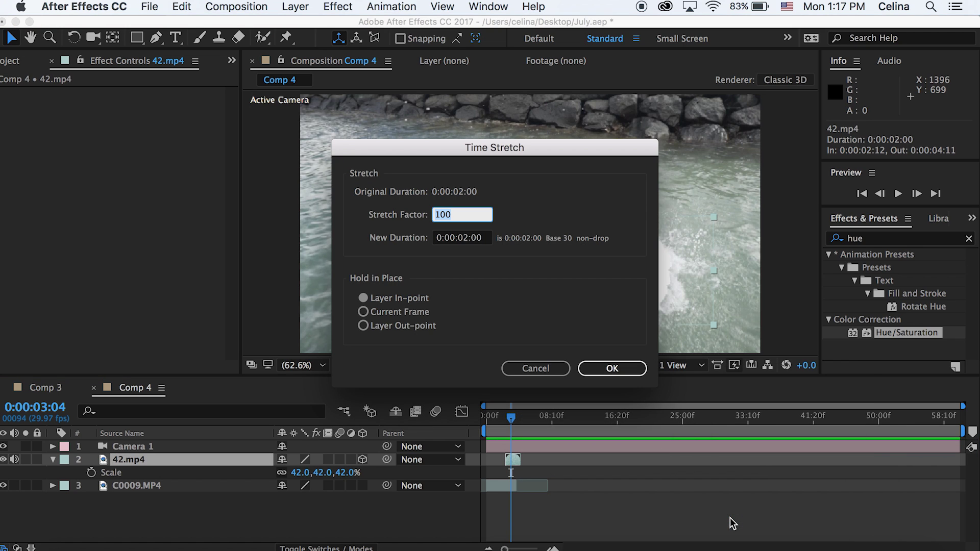
pyautogui.write('50')
pyautogui.press('Tab')
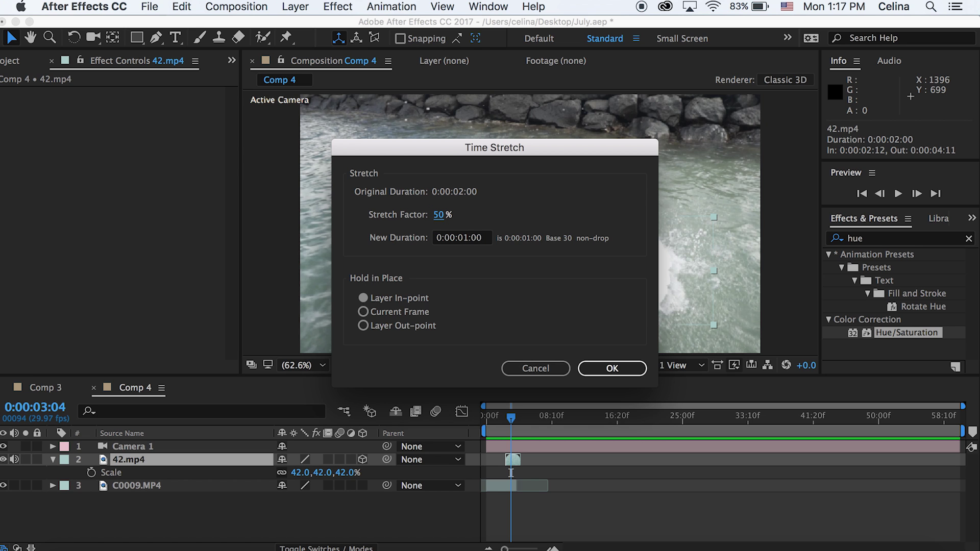
pyautogui.press('Return')
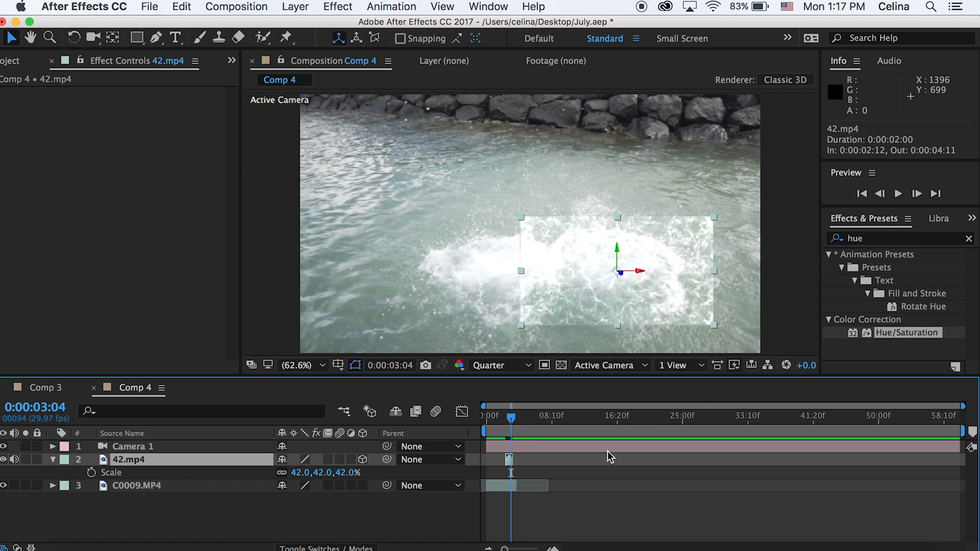
# Step: Preview the sped-up burst from 2:10 and again from 2:02
pyautogui.click(505, 422)
pyautogui.press('space')
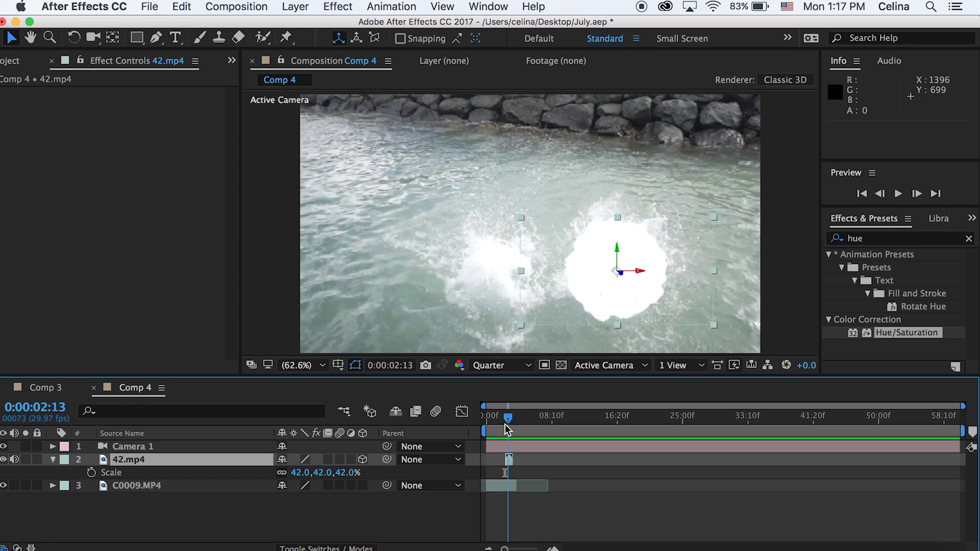
pyautogui.click(503, 421)
pyautogui.press('space')
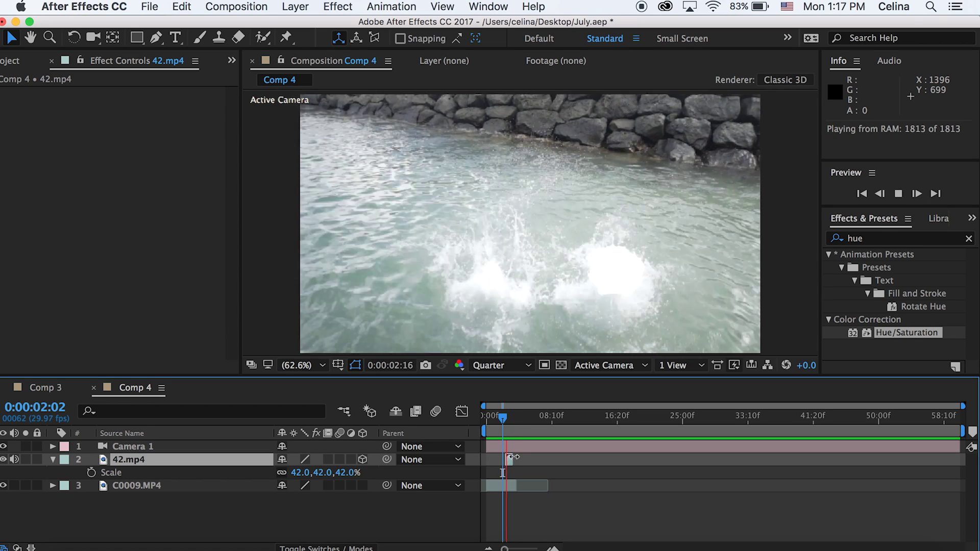
pyautogui.press('space')
# Step: Zoom the timeline, slide 42.mp4 to start at 2:03, and set its Opacity to 28%
pyautogui.moveTo(505, 549); pyautogui.dragTo(519, 549)
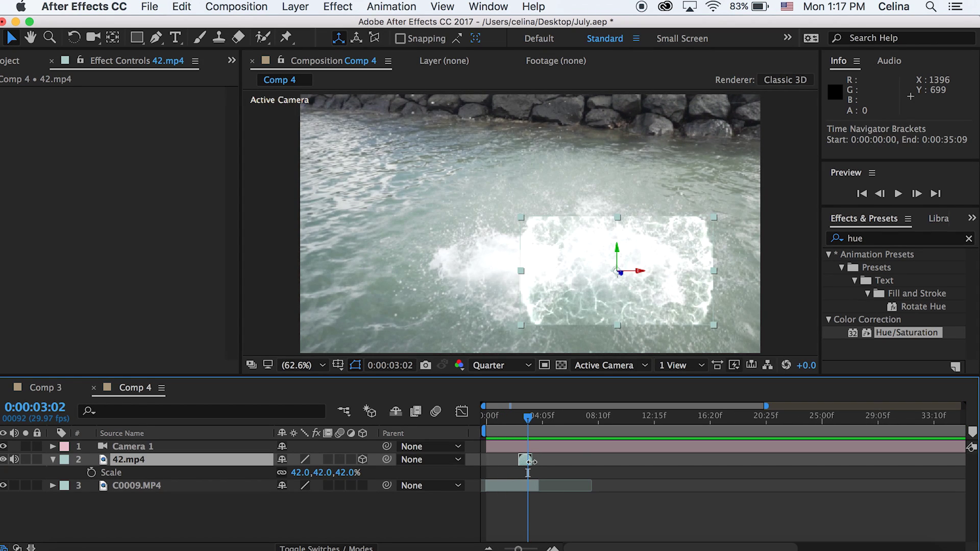
pyautogui.moveTo(531, 461); pyautogui.dragTo(526, 460)
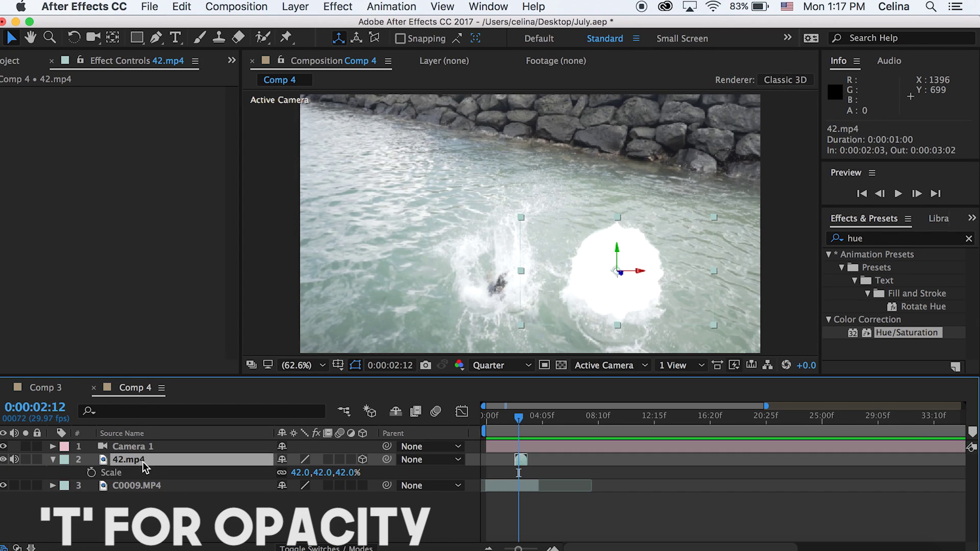
pyautogui.moveTo(284, 473); pyautogui.dragTo(236, 475)
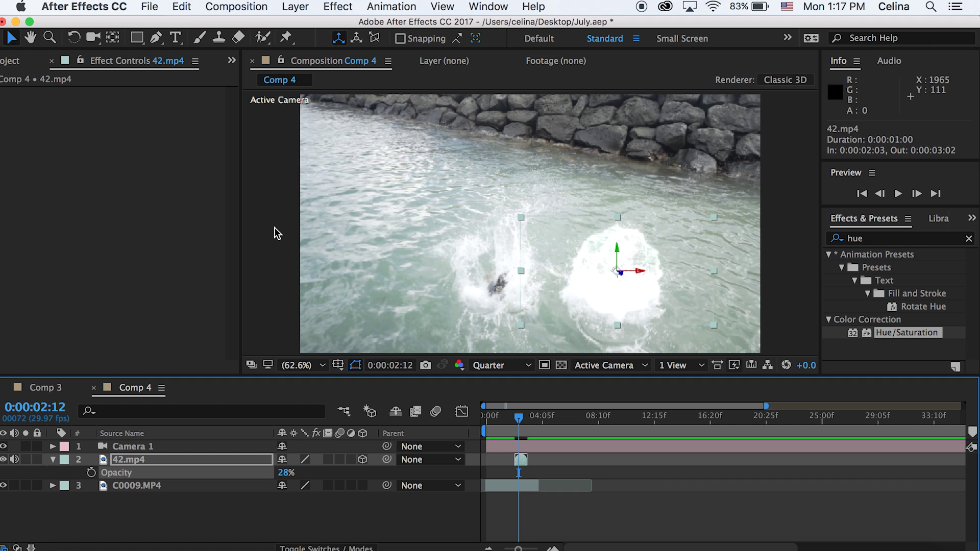
# Step: Tilt the burst layer in 3D with the Rotation tool to about 322°, 7°, 2.4°
pyautogui.click(164, 453)
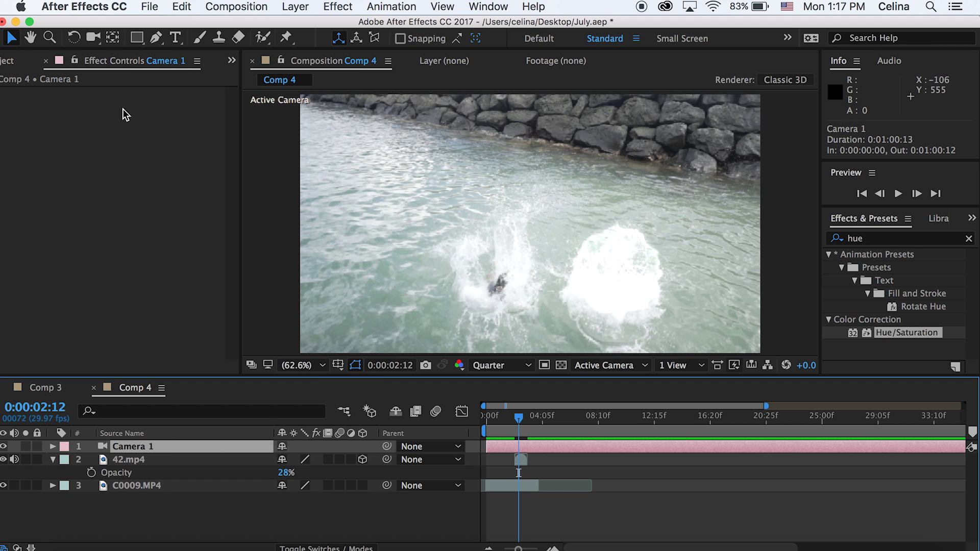
pyautogui.click(74, 38)
pyautogui.moveTo(636, 265); pyautogui.dragTo(624, 294)
pyautogui.click(11, 37)
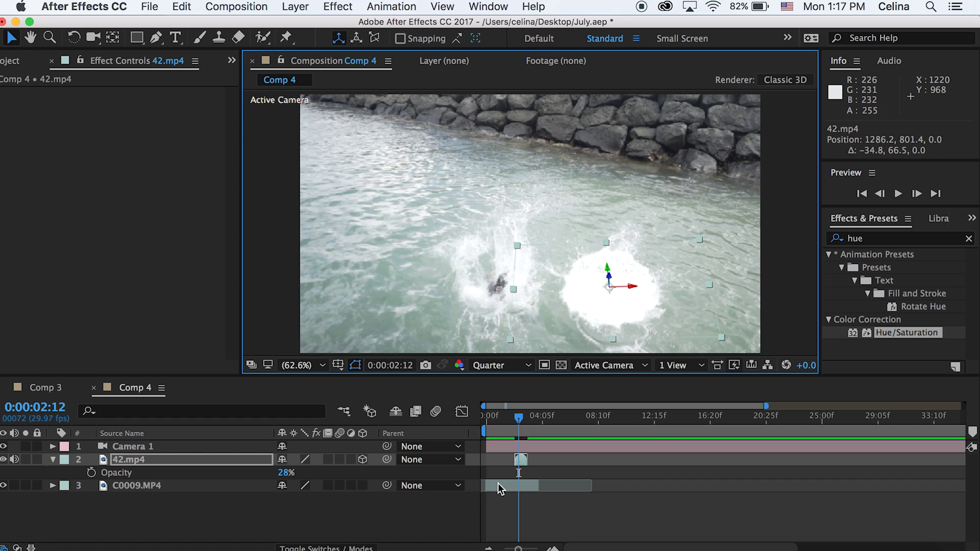
# Step: Preview the tilted burst from 1:18 and from 0:29, stopping at 2:02
pyautogui.click(509, 432)
pyautogui.press('space')
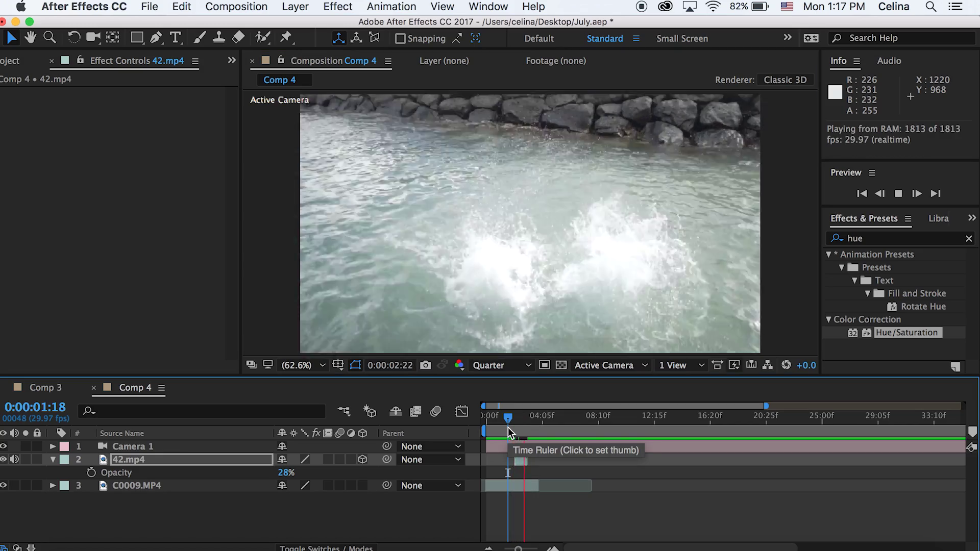
pyautogui.click(500, 424)
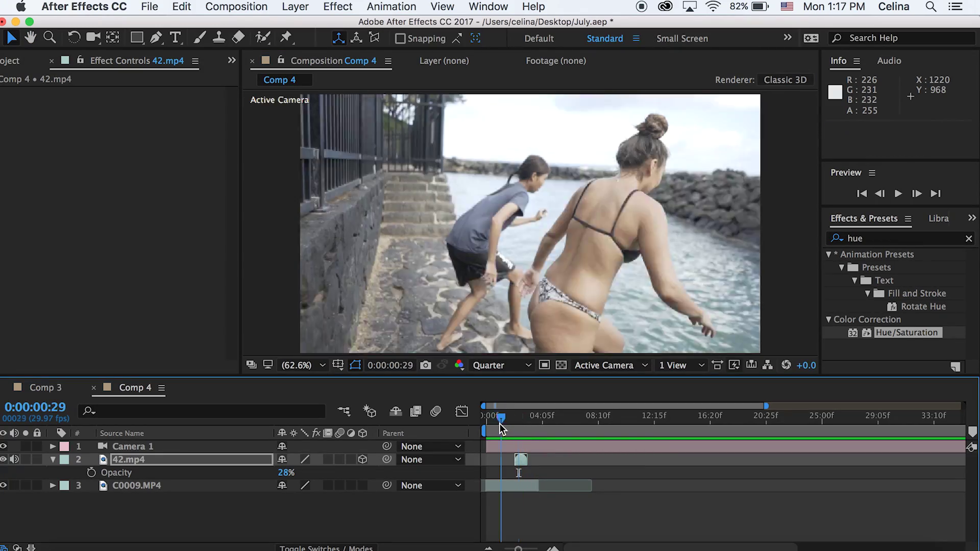
pyautogui.press('space')
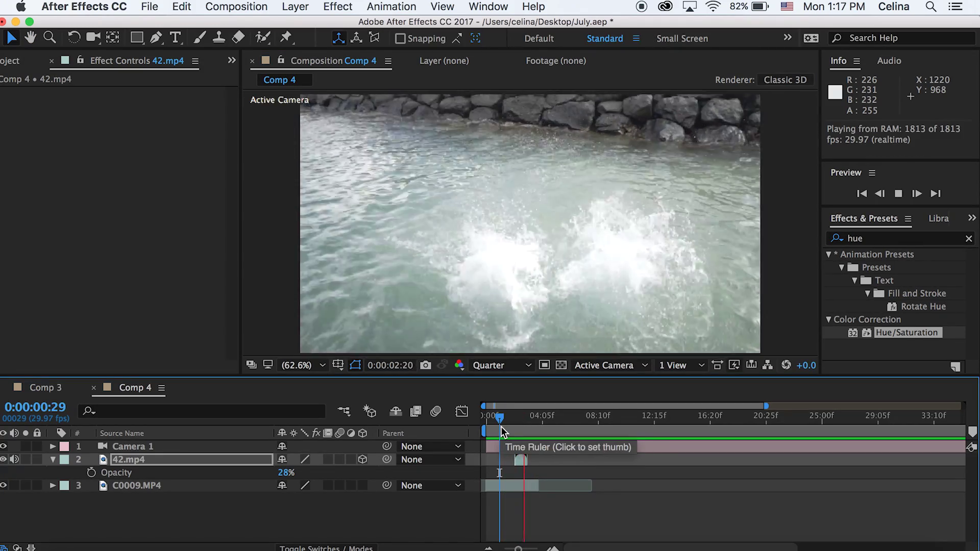
pyautogui.click(513, 428)
# Step: Scale the burst to 77%, preview it, and move it down-right onto the right-hand splash
pyautogui.press('s')
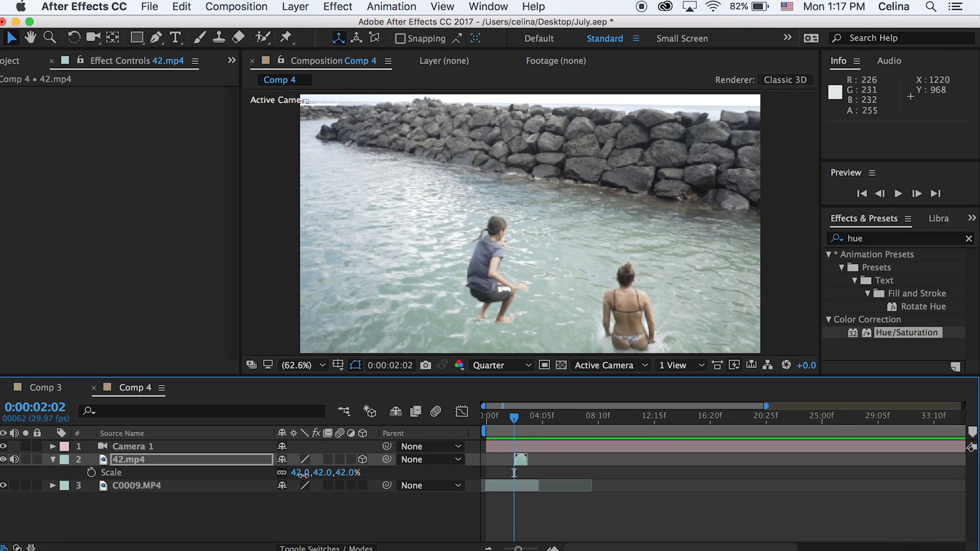
pyautogui.moveTo(333, 473); pyautogui.dragTo(324, 474)
pyautogui.moveTo(516, 427); pyautogui.dragTo(516, 419)
pyautogui.press('space')
pyautogui.press('space')
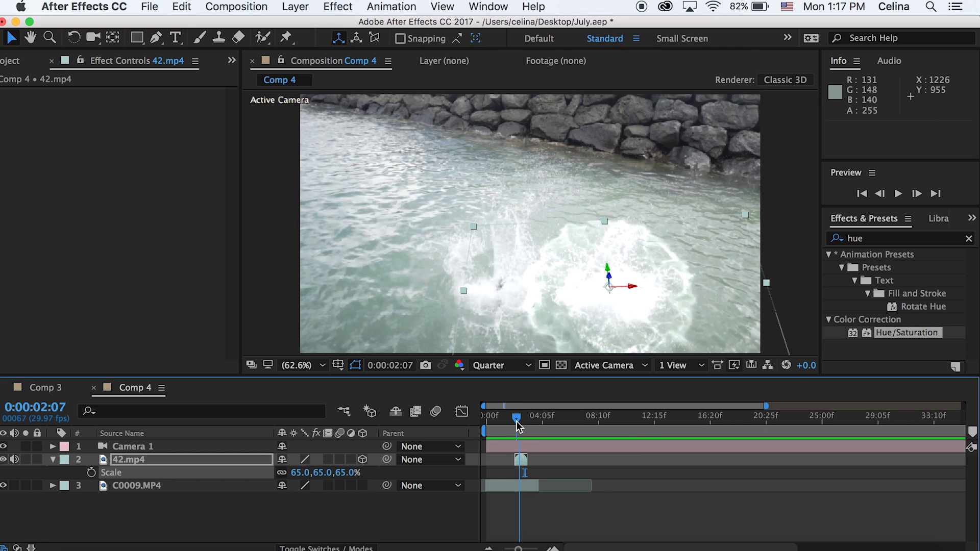
pyautogui.moveTo(608, 291); pyautogui.dragTo(621, 304)
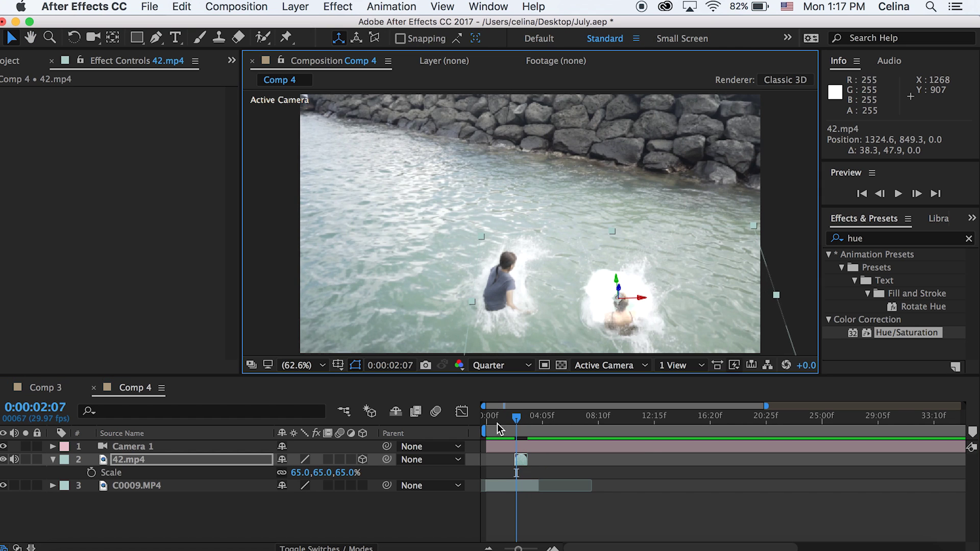
pyautogui.click(518, 417)
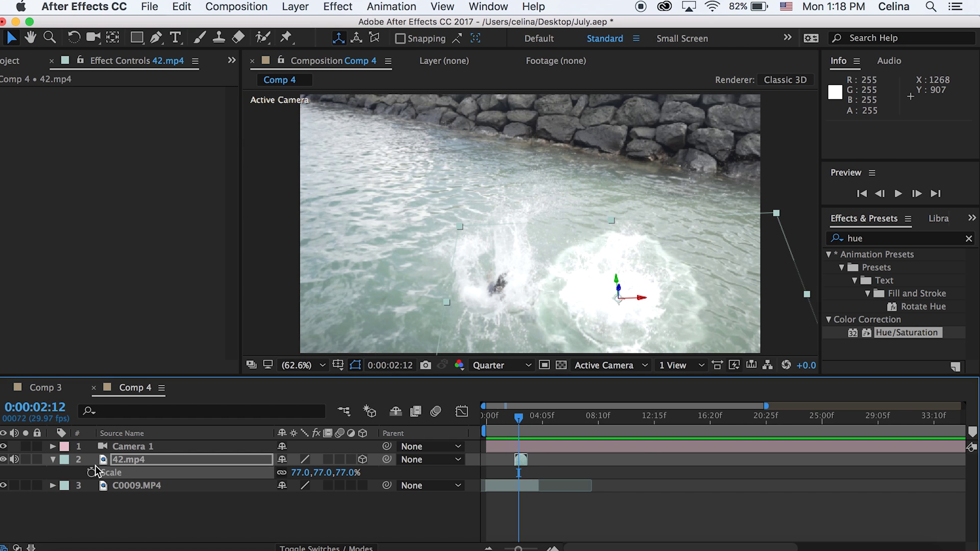
pyautogui.click(142, 464)
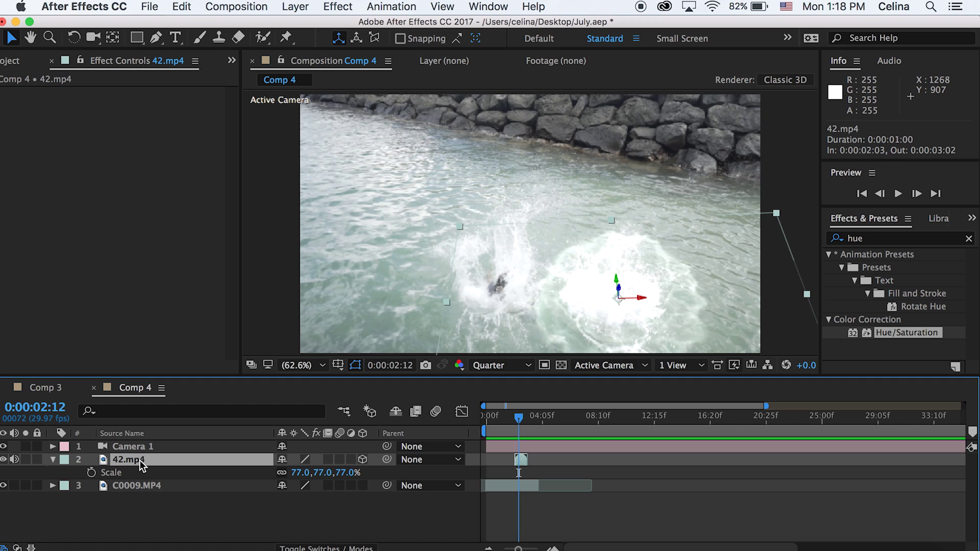
# Step: Draw a rectangular mask on the burst, feather it 240 pixels, and drag its top edge down
pyautogui.click(135, 38)
pyautogui.moveTo(458, 227); pyautogui.dragTo(799, 372)
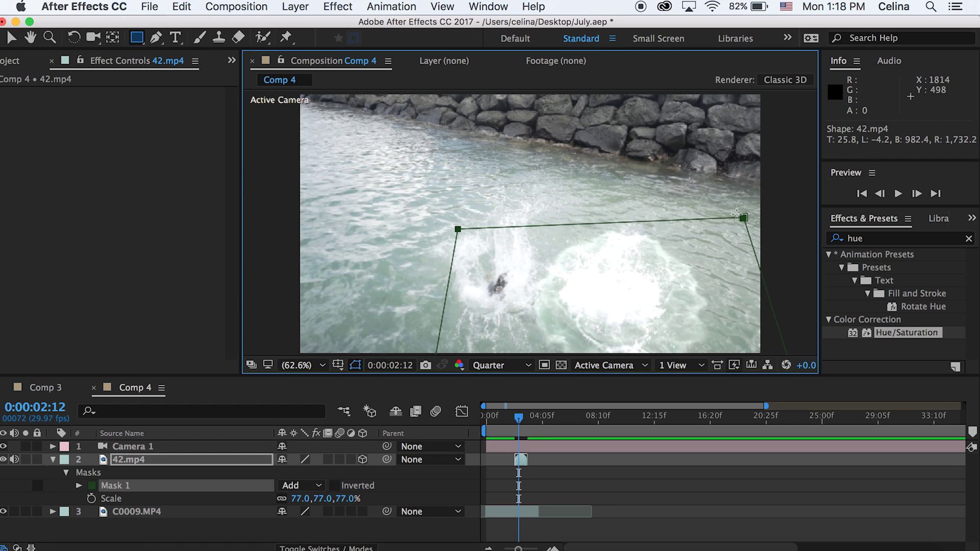
pyautogui.click(144, 462)
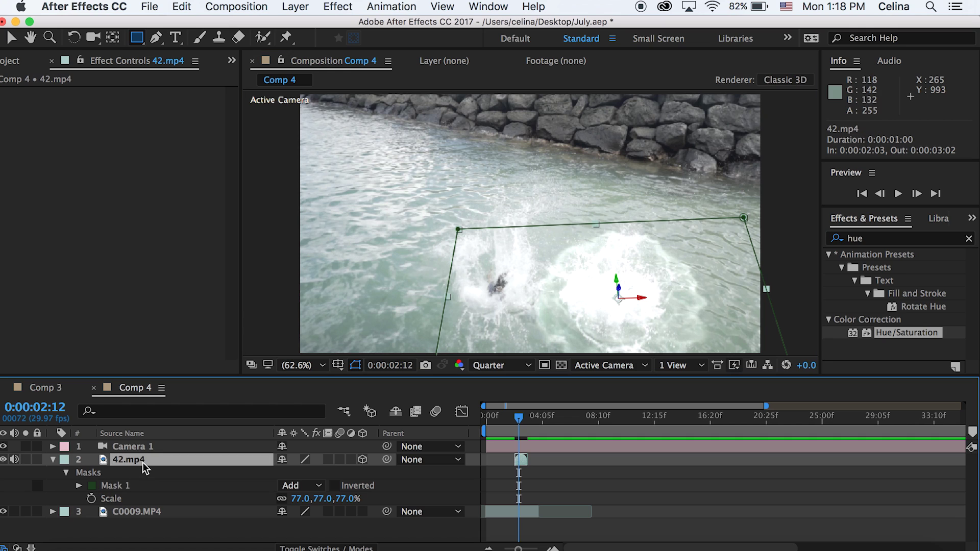
pyautogui.click(77, 487)
pyautogui.moveTo(311, 509); pyautogui.dragTo(441, 504)
pyautogui.click(12, 37)
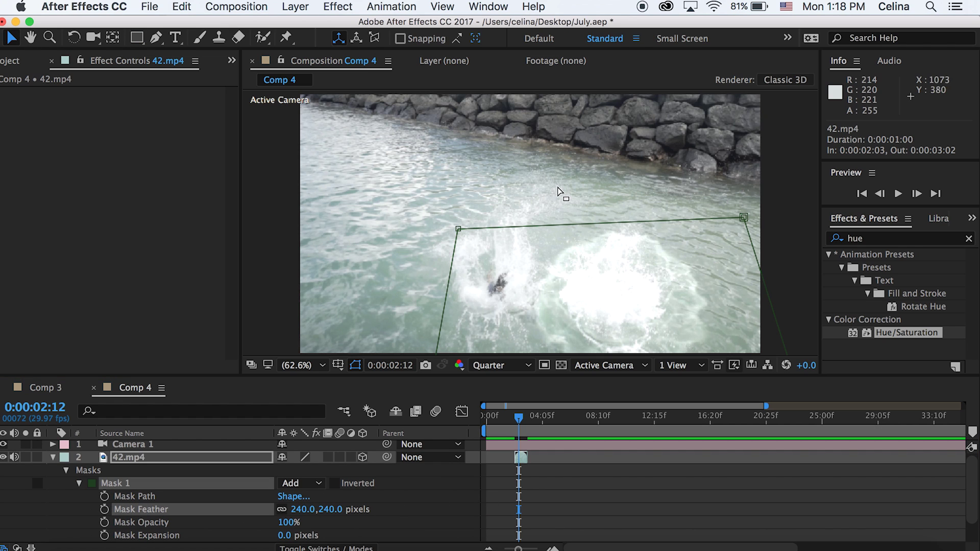
pyautogui.click(604, 246)
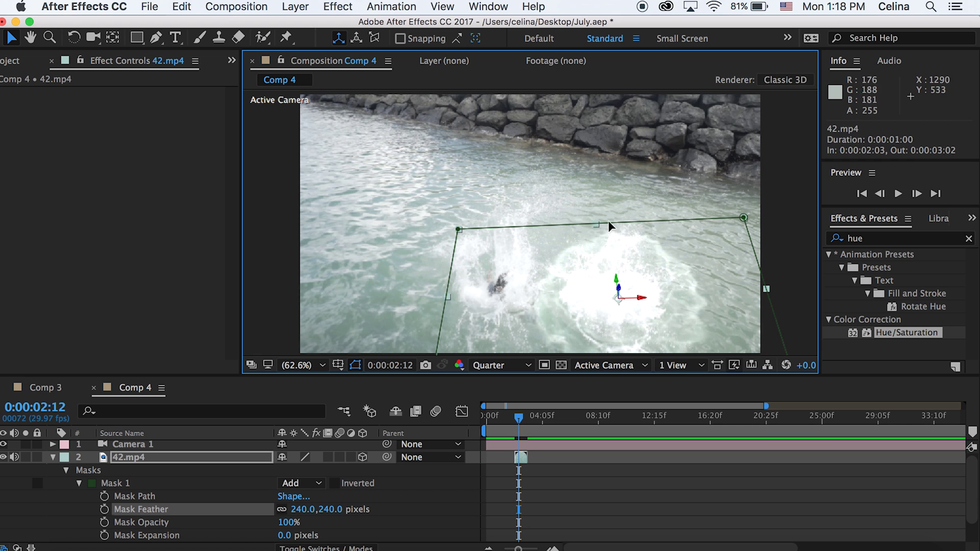
pyautogui.moveTo(611, 225); pyautogui.dragTo(629, 238)
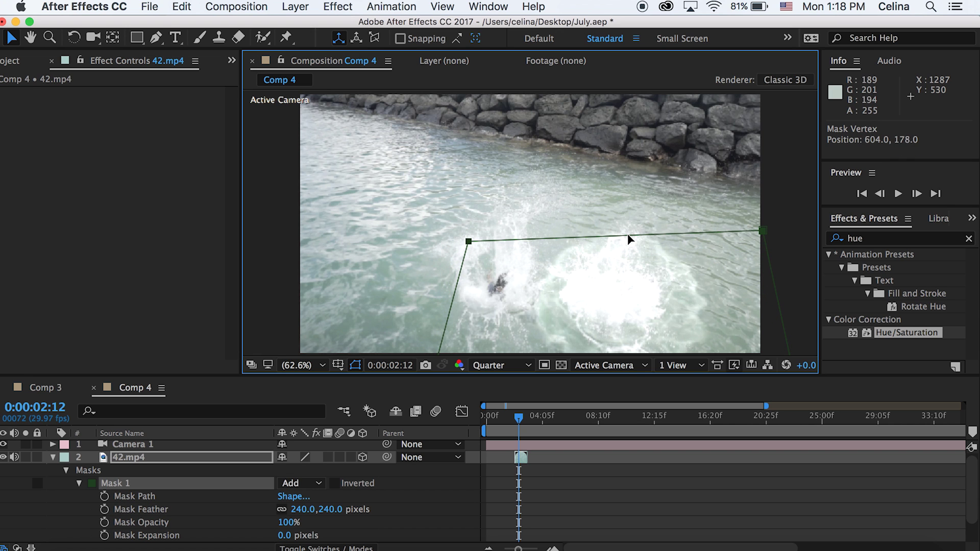
# Step: Preview the masked burst from 1:08 and settle back on frame 2:08
pyautogui.click(514, 431)
pyautogui.press('space')
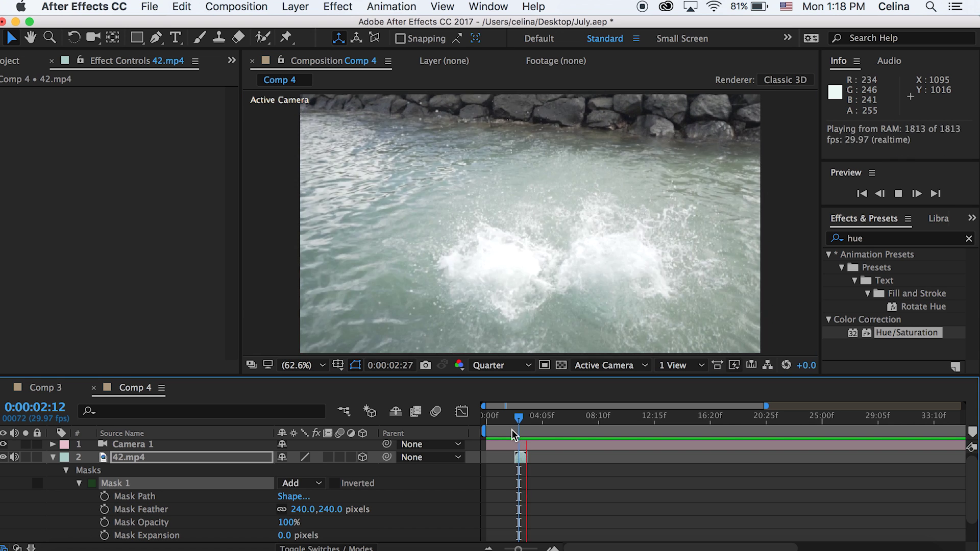
pyautogui.click(503, 430)
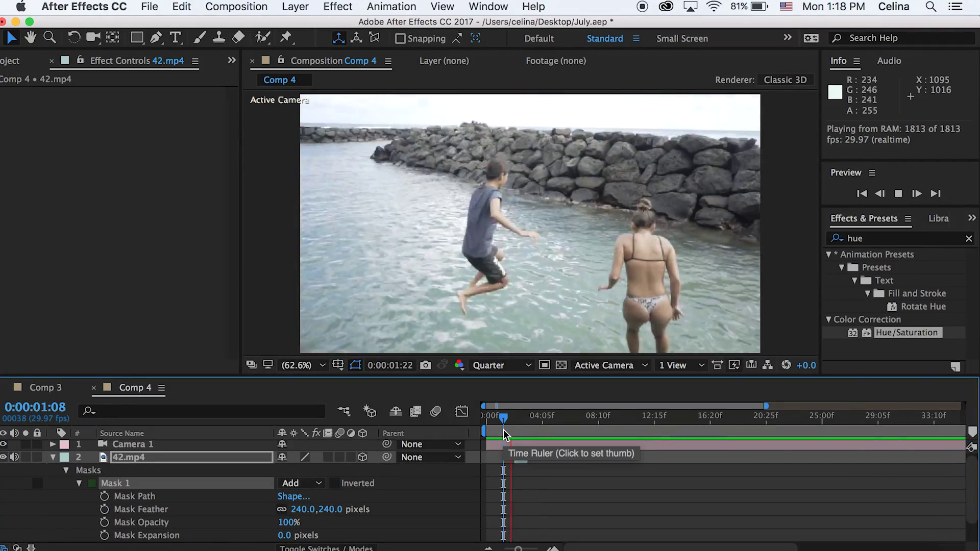
pyautogui.press('space')
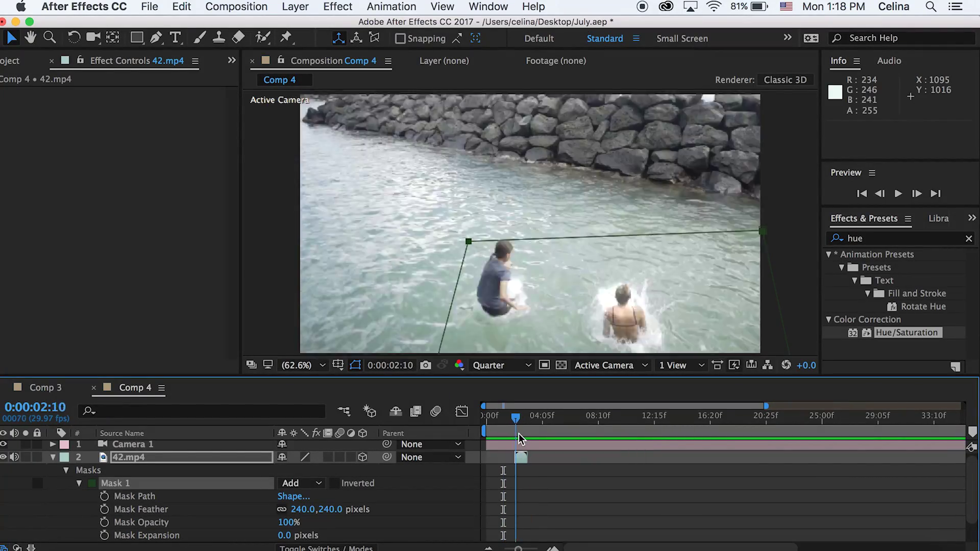
pyautogui.press('space')
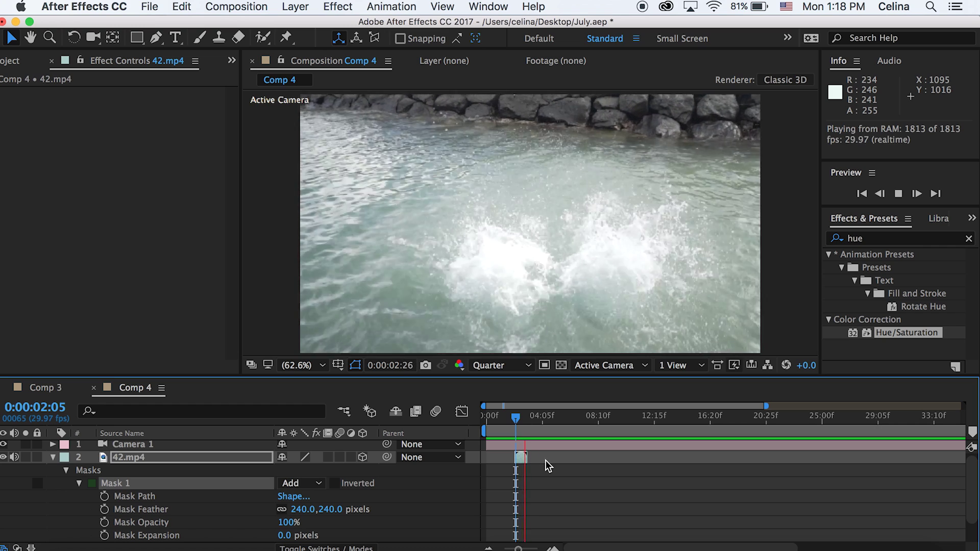
pyautogui.click(557, 479)
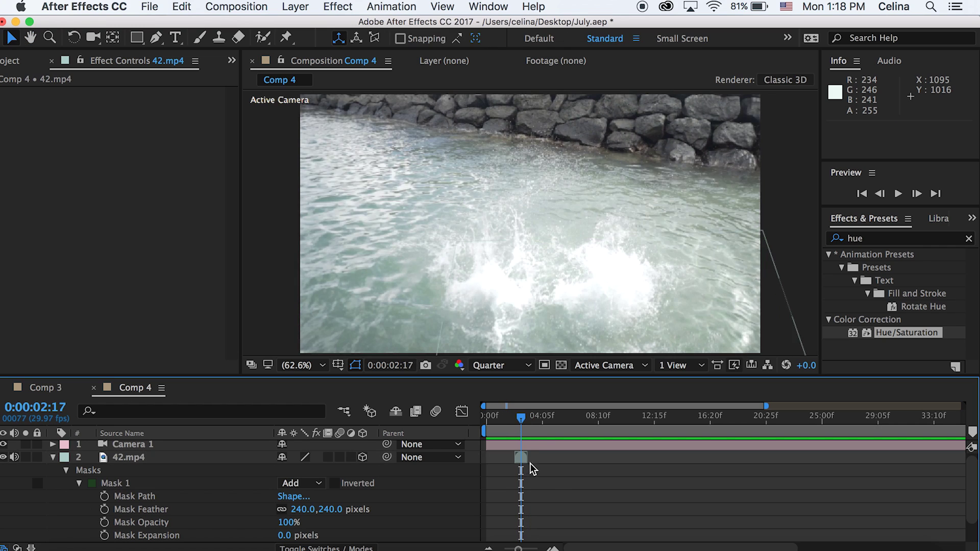
pyautogui.moveTo(522, 427); pyautogui.dragTo(517, 423)
# Step: Apply the Hue/Saturation effect to the 42.mp4 layer
pyautogui.click(911, 319)
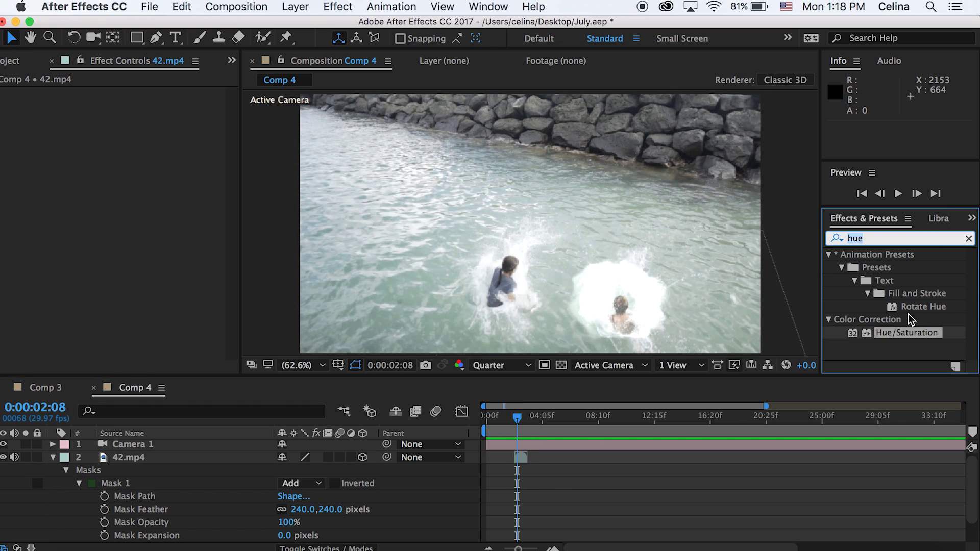
pyautogui.click(887, 356)
pyautogui.click(895, 333)
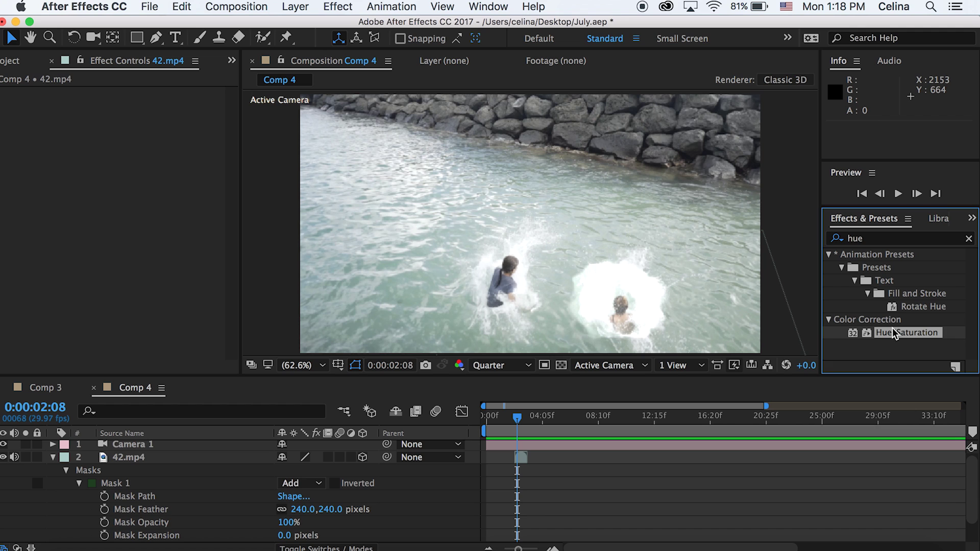
pyautogui.moveTo(566, 440); pyautogui.dragTo(522, 458)
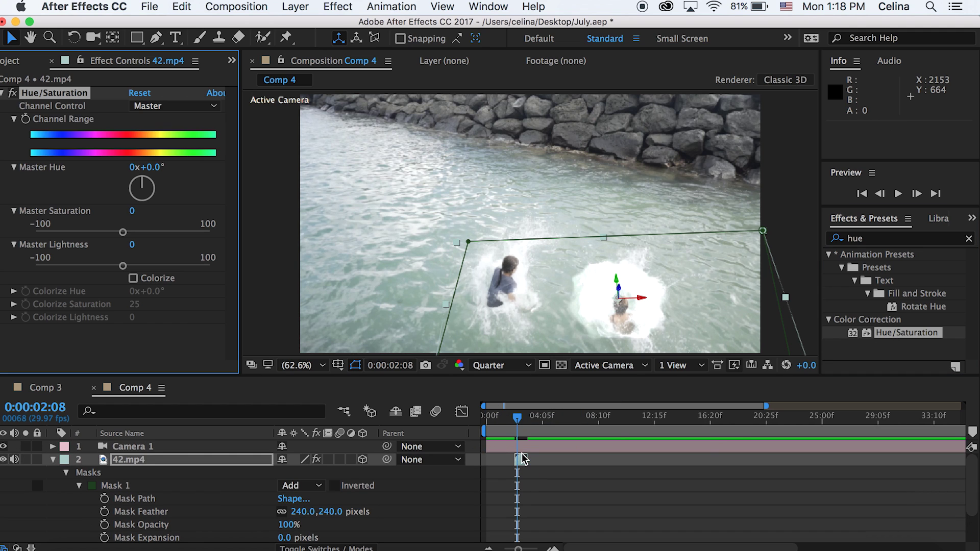
# Step: Enable Colorize and set Colorize Hue to 1x+199°
pyautogui.click(133, 278)
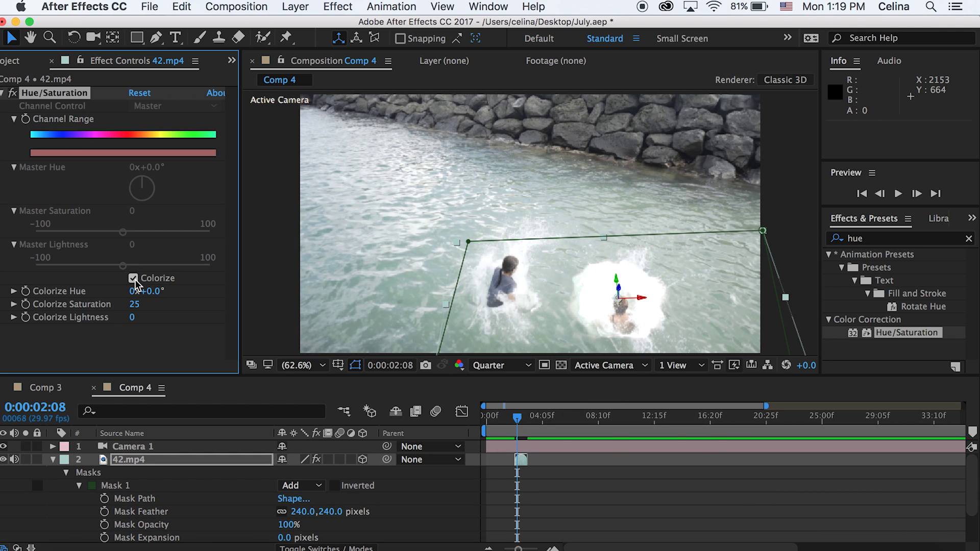
pyautogui.moveTo(158, 292); pyautogui.dragTo(321, 294)
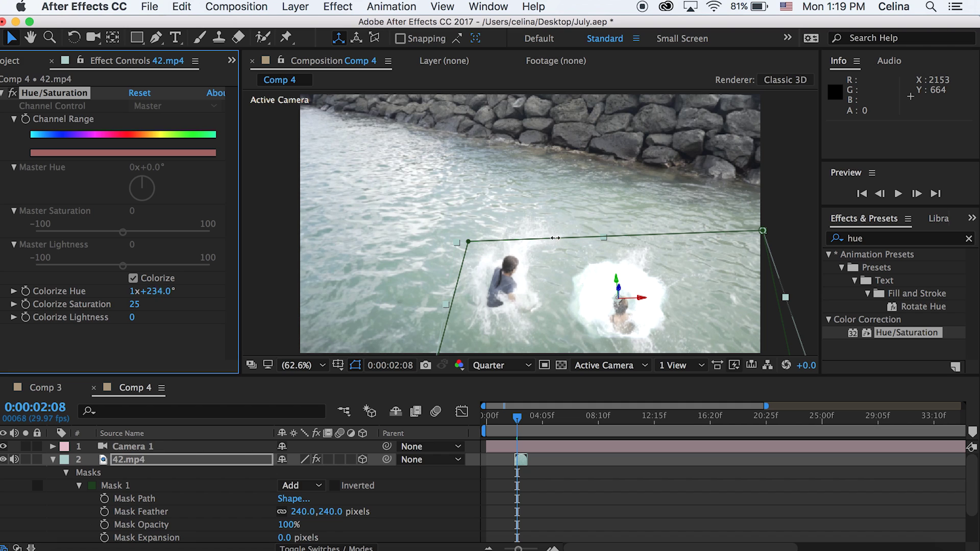
pyautogui.moveTo(403, 269); pyautogui.dragTo(489, 275)
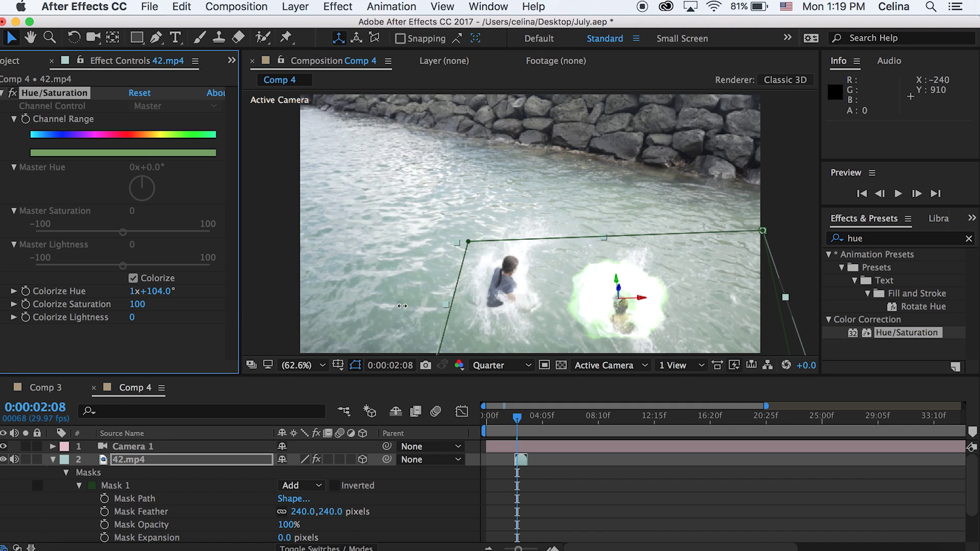
pyautogui.moveTo(195, 292); pyautogui.dragTo(229, 287)
pyautogui.moveTo(516, 427); pyautogui.dragTo(510, 427)
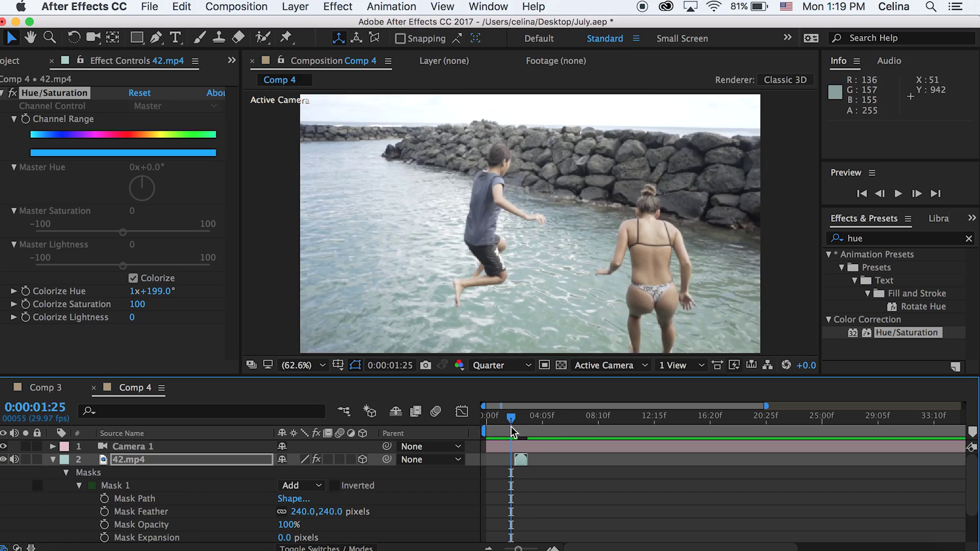
# Step: Preview the blue-tinted splash, then lower Colorize Saturation to 46 at frame 2:12
pyautogui.press('space')
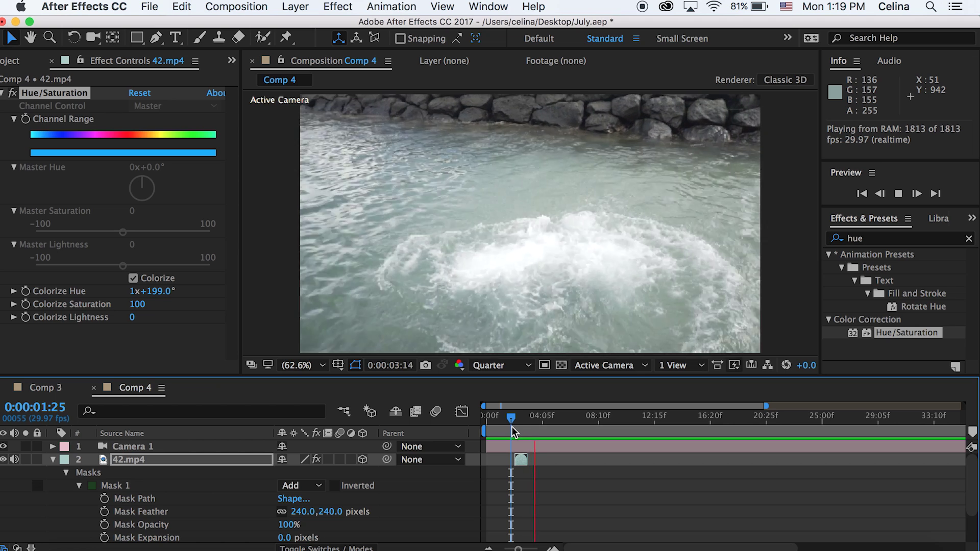
pyautogui.press('space')
pyautogui.moveTo(513, 427); pyautogui.dragTo(518, 427)
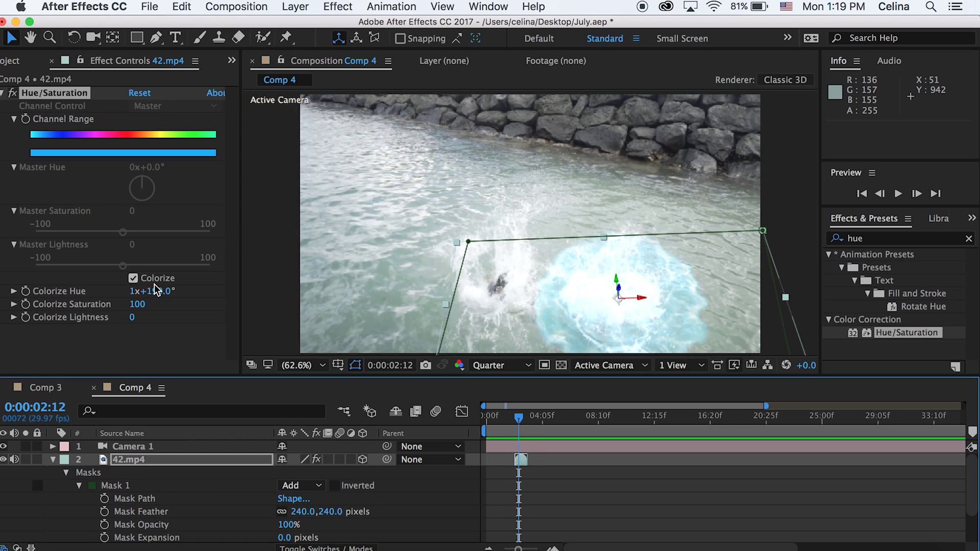
pyautogui.click(140, 304)
pyautogui.moveTo(112, 311); pyautogui.dragTo(105, 311)
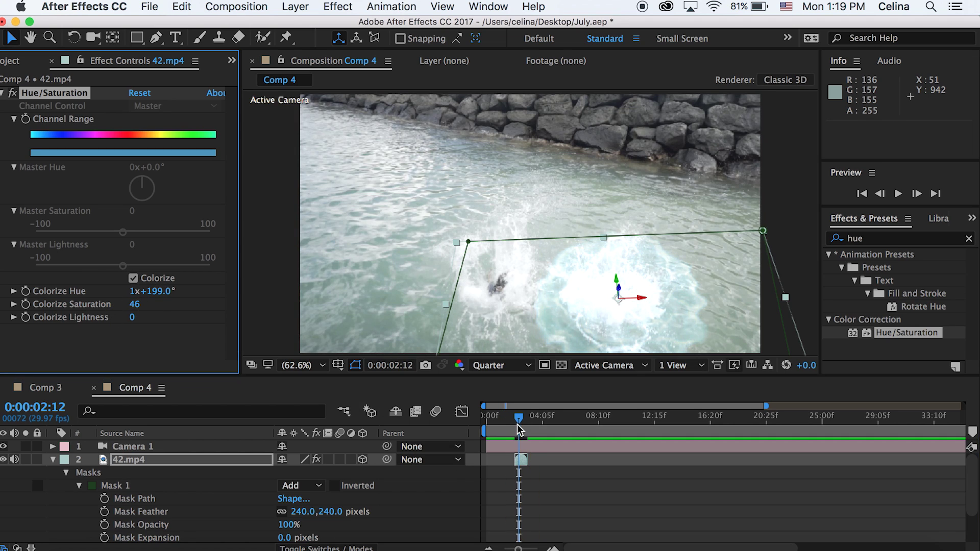
# Step: Preview the teal-tinted burst over the splash from 1:23, then save July.aep
pyautogui.moveTo(517, 424); pyautogui.dragTo(510, 424)
pyautogui.press('space')
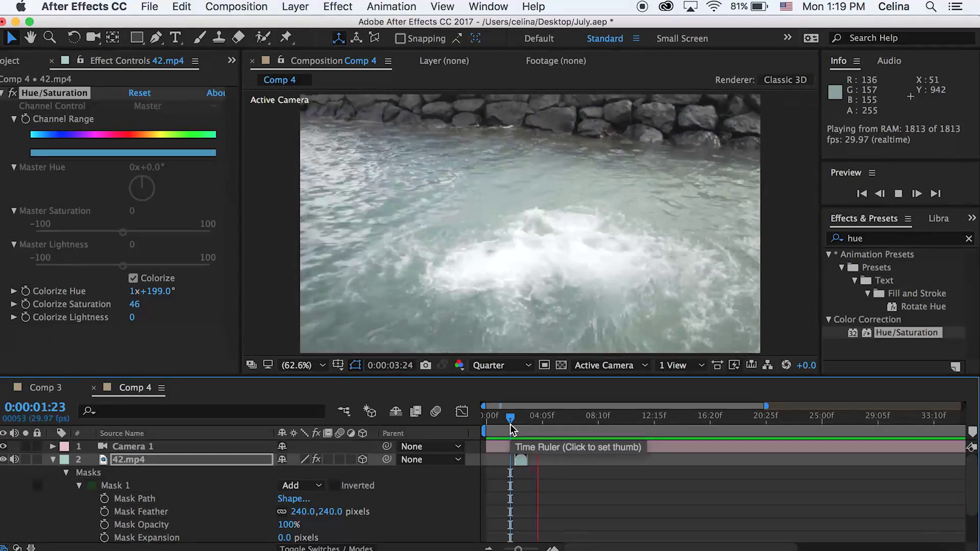
pyautogui.moveTo(510, 424); pyautogui.dragTo(521, 424)
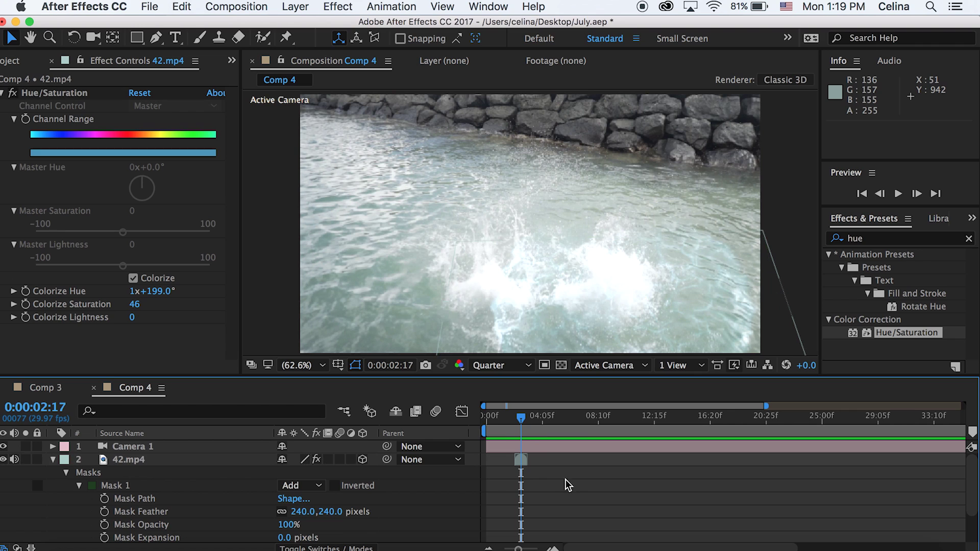
pyautogui.press('super+s')
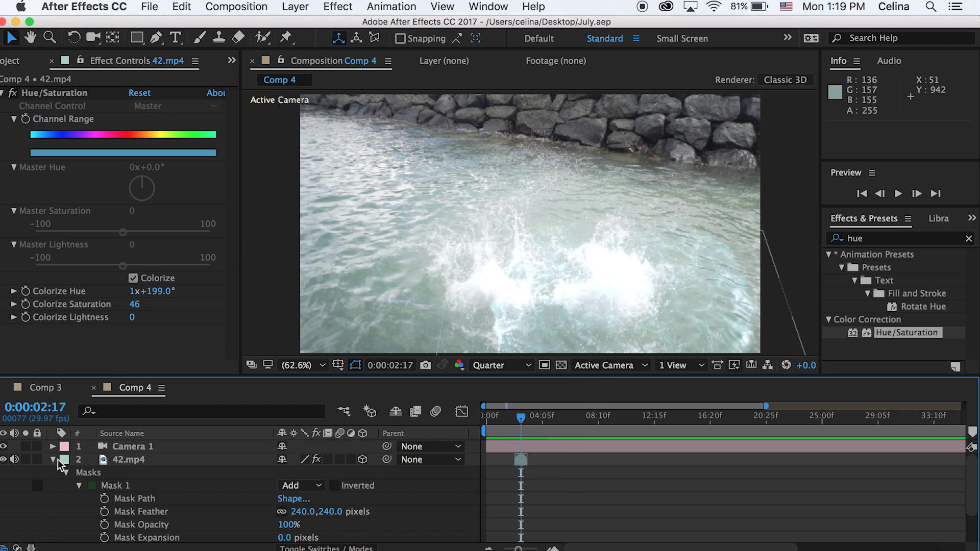